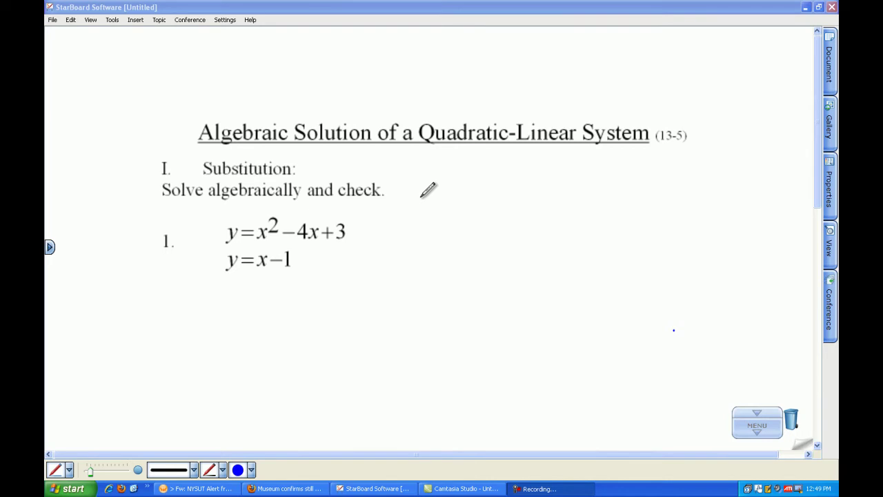
Handwrite 'if 2 equations are equal to y, they' in blue beside problem 1.
mouse_move(419, 203)
left_mouse_down()
mouse_move(495, 195)
mouse_move(512, 199)
mouse_move(512, 214)
mouse_move(518, 203)
mouse_move(562, 195)
left_mouse_up()
mouse_move(567, 199)
left_mouse_down()
mouse_move(704, 194)
mouse_move(710, 206)
mouse_move(743, 203)
left_mouse_up()
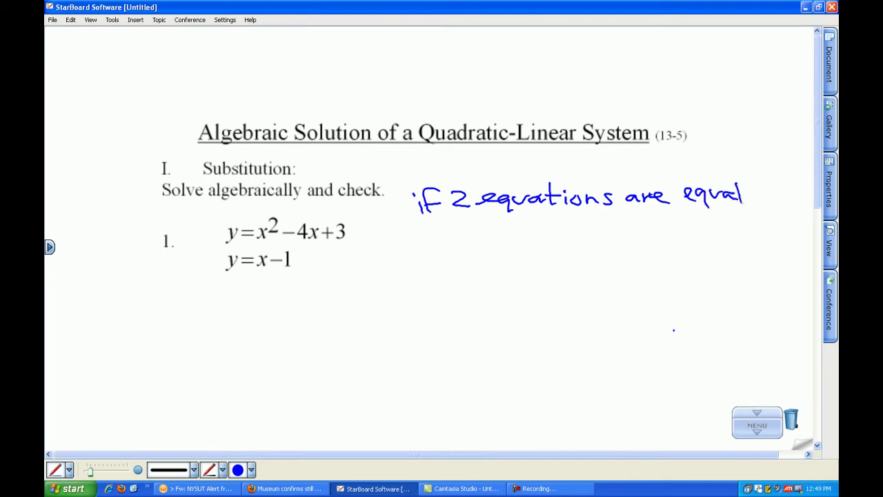
left_click_drag(442, 219, 442, 238)
left_click_drag(432, 230, 492, 237)
mouse_move(500, 226)
left_mouse_down()
mouse_move(496, 244)
mouse_move(512, 245)
left_mouse_up()
left_click_drag(529, 223, 527, 241)
left_click_drag(517, 233, 547, 237)
left_click_drag(545, 232, 560, 238)
mouse_move(562, 228)
left_mouse_down()
mouse_move(570, 233)
mouse_move(560, 247)
mouse_move(611, 225)
mouse_move(653, 229)
mouse_move(653, 239)
mouse_move(669, 228)
mouse_move(693, 235)
left_mouse_up()
Finish the blue note with 'are equal to each other'.
mouse_move(710, 213)
left_mouse_down()
mouse_move(711, 226)
mouse_move(722, 226)
left_mouse_up()
left_click_drag(742, 225, 752, 232)
left_click_drag(754, 225, 769, 236)
left_click_drag(776, 218, 786, 235)
left_click_drag(505, 257, 518, 270)
left_click_drag(504, 260, 554, 266)
left_click_drag(556, 256, 569, 255)
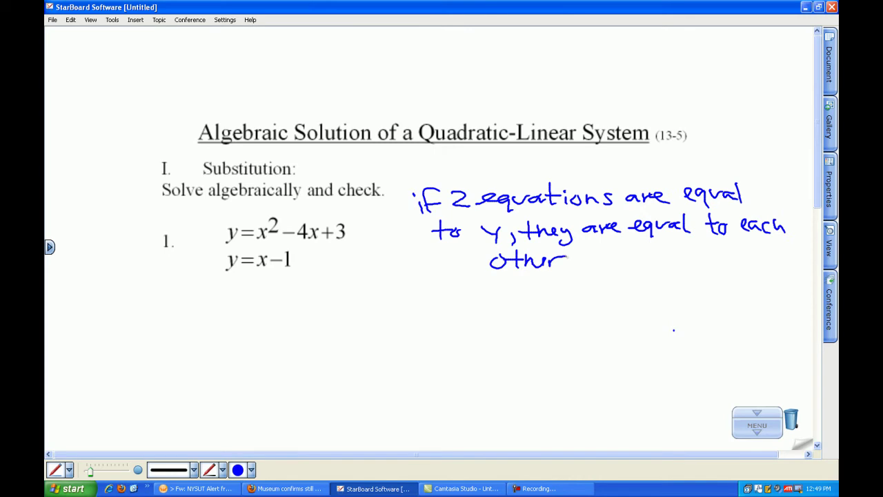
Switch to the select arrow, marquee-select the handwritten note and drag it above the title.
left_click(760, 424)
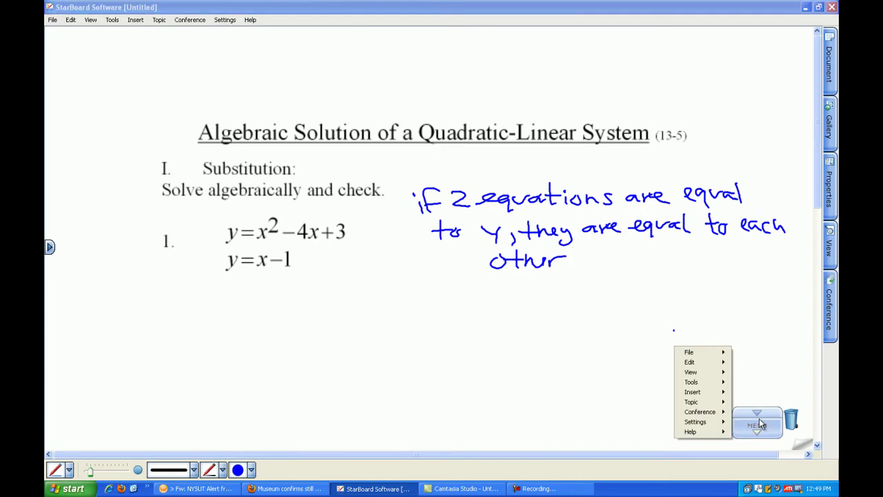
left_click(759, 424)
left_click(748, 357)
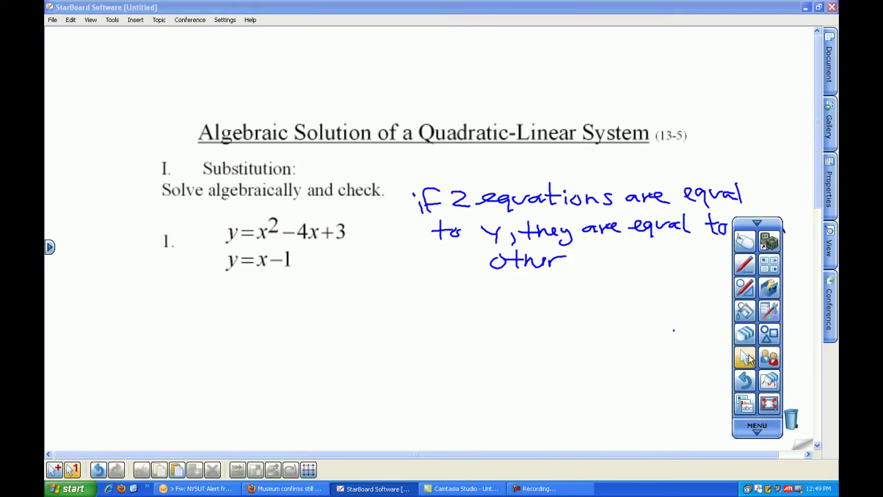
left_click(755, 225)
left_click_drag(392, 172, 789, 287)
left_click_drag(624, 237, 591, 84)
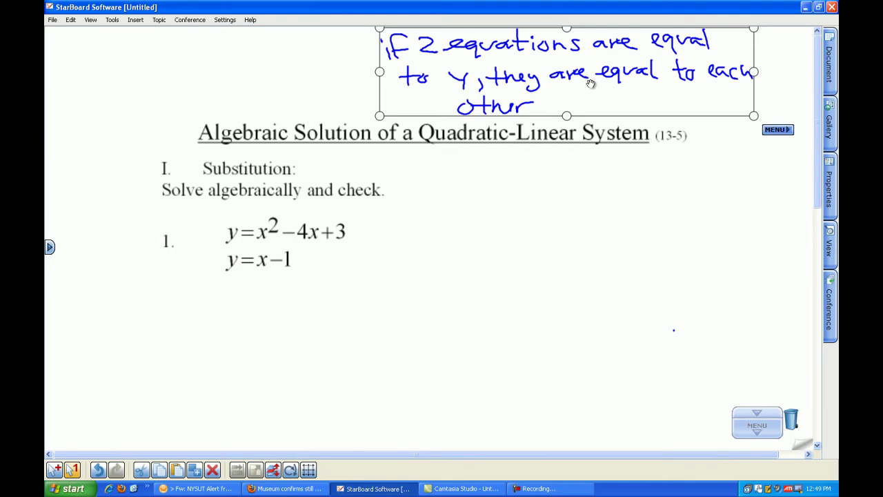
Write the combined equation x²-4x+3=x-1.
left_click_drag(442, 195, 422, 215)
left_click_drag(421, 194, 440, 216)
mouse_move(443, 177)
left_mouse_down()
mouse_move(461, 185)
mouse_move(463, 204)
left_mouse_up()
mouse_move(470, 193)
left_mouse_down()
mouse_move(475, 204)
mouse_move(488, 203)
left_mouse_up()
mouse_move(484, 195)
left_mouse_down()
mouse_move(484, 213)
mouse_move(508, 213)
left_mouse_up()
mouse_move(509, 195)
left_mouse_down()
mouse_move(491, 213)
mouse_move(526, 203)
left_mouse_up()
mouse_move(516, 197)
left_mouse_down()
mouse_move(516, 211)
mouse_move(547, 206)
mouse_move(537, 215)
left_mouse_up()
left_click_drag(555, 207, 573, 199)
left_click_drag(601, 191, 580, 213)
mouse_move(581, 195)
left_mouse_down()
mouse_move(599, 211)
mouse_move(621, 202)
left_mouse_up()
left_click_drag(627, 194, 634, 212)
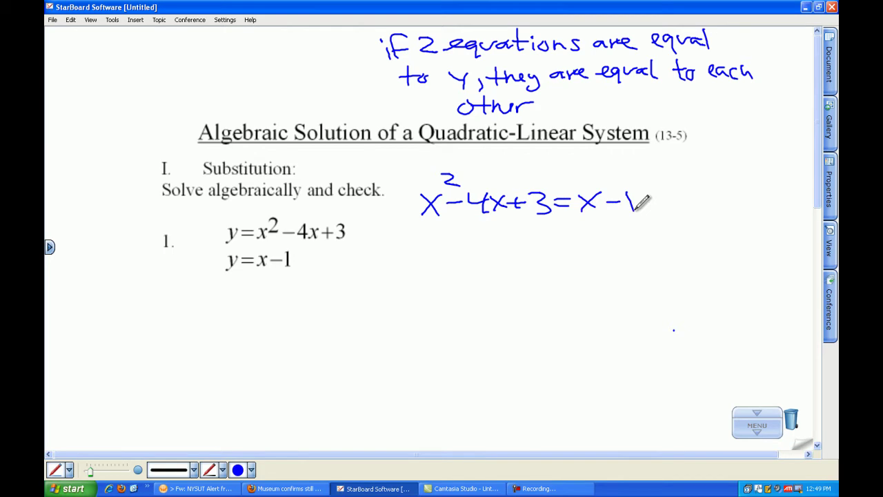
Subtract x from both sides to get x²-5x+3=-1, then add 1 to both sides.
mouse_move(551, 232)
left_mouse_down()
mouse_move(583, 232)
mouse_move(575, 243)
left_mouse_up()
left_click_drag(577, 222, 592, 241)
left_click_drag(449, 232, 485, 245)
left_click_drag(481, 223, 499, 240)
mouse_move(624, 242)
left_mouse_down()
mouse_move(408, 251)
mouse_move(413, 279)
left_mouse_up()
mouse_move(414, 256)
left_mouse_down()
mouse_move(413, 280)
mouse_move(443, 261)
mouse_move(470, 265)
left_mouse_up()
mouse_move(470, 265)
left_mouse_down()
mouse_move(468, 276)
mouse_move(500, 273)
left_mouse_up()
mouse_move(503, 265)
left_mouse_down()
mouse_move(522, 264)
mouse_move(512, 272)
left_mouse_up()
mouse_move(527, 256)
left_mouse_down()
mouse_move(541, 262)
mouse_move(532, 273)
left_mouse_up()
left_click_drag(549, 265, 568, 259)
mouse_move(571, 262)
left_mouse_down()
mouse_move(587, 261)
mouse_move(591, 273)
left_mouse_up()
left_click_drag(574, 285, 592, 295)
left_click_drag(507, 285, 536, 292)
Write the simplified equation x²-5x+4=0 and draw a large X for factoring.
mouse_move(606, 304)
left_mouse_down()
mouse_move(401, 298)
mouse_move(433, 331)
left_mouse_up()
mouse_move(431, 306)
left_mouse_down()
mouse_move(415, 332)
mouse_move(466, 318)
left_mouse_up()
mouse_move(484, 312)
left_mouse_down()
mouse_move(473, 313)
mouse_move(475, 332)
mouse_move(503, 331)
left_mouse_up()
mouse_move(504, 317)
left_mouse_down()
mouse_move(489, 333)
mouse_move(525, 323)
left_mouse_up()
mouse_move(516, 314)
left_mouse_down()
mouse_move(516, 328)
mouse_move(546, 323)
left_mouse_up()
left_click_drag(544, 309, 543, 331)
left_click_drag(551, 320, 564, 313)
left_click_drag(580, 310, 581, 311)
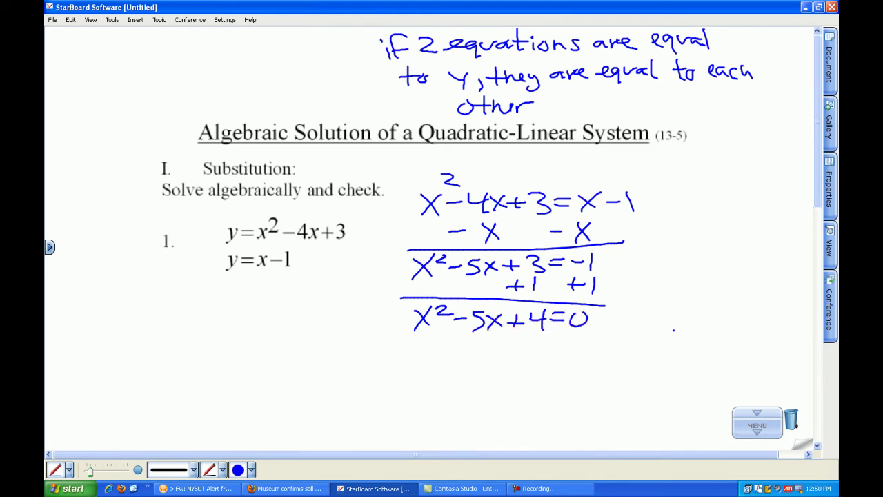
left_click_drag(748, 152, 672, 233)
mouse_move(674, 156)
left_mouse_down()
mouse_move(735, 230)
mouse_move(698, 148)
mouse_move(717, 160)
left_mouse_up()
Fill the factoring X with 4 on top, -5 below, and -1 and -4 on the sides.
left_click_drag(709, 147, 708, 168)
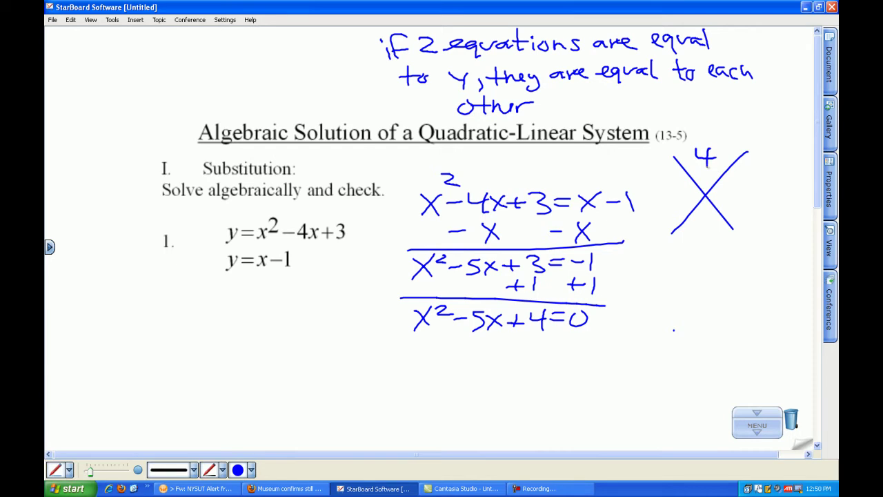
left_click_drag(681, 228, 710, 239)
left_click_drag(709, 225, 722, 225)
left_click_drag(661, 196, 736, 197)
left_click_drag(746, 188, 759, 198)
left_click_drag(755, 187, 753, 207)
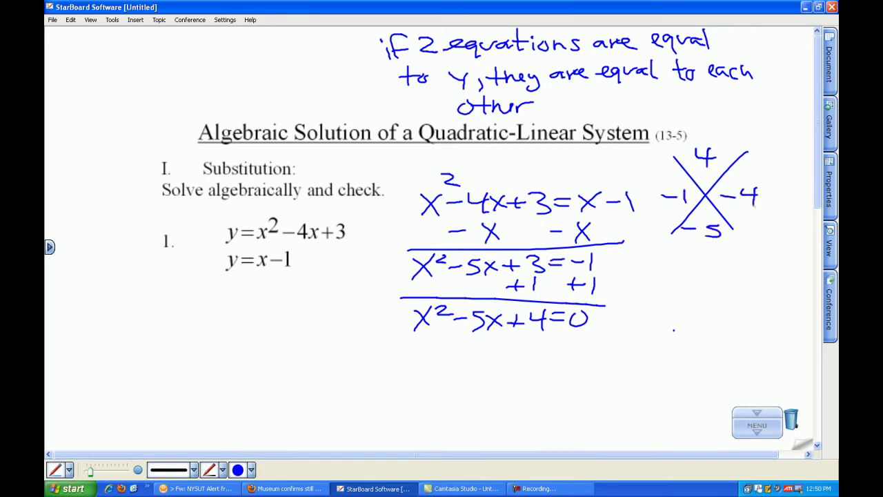
Split the middle term, writing x²-1x-4x+4=0.
left_click_drag(403, 343, 385, 366)
left_click_drag(387, 345, 402, 365)
left_click_drag(410, 340, 418, 353)
left_click_drag(411, 358, 452, 363)
mouse_move(452, 349)
left_mouse_down()
mouse_move(439, 364)
mouse_move(472, 355)
left_mouse_up()
left_click_drag(480, 346, 483, 364)
left_click_drag(494, 348, 486, 365)
mouse_move(489, 353)
left_mouse_down()
mouse_move(498, 365)
mouse_move(519, 355)
left_mouse_up()
mouse_move(510, 348)
left_mouse_down()
mouse_move(508, 363)
mouse_move(539, 356)
mouse_move(532, 367)
left_mouse_up()
left_click_drag(543, 348, 552, 348)
left_click_drag(540, 357, 563, 348)
Factor by grouping to get x(x-1)-4(x-1)=0.
mouse_move(378, 377)
left_mouse_down()
mouse_move(436, 369)
mouse_move(390, 403)
left_mouse_up()
mouse_move(391, 385)
left_mouse_down()
mouse_move(377, 404)
mouse_move(414, 402)
left_mouse_up()
mouse_move(414, 389)
left_mouse_down()
mouse_move(401, 408)
mouse_move(433, 396)
left_mouse_up()
left_click_drag(439, 385, 439, 404)
mouse_move(443, 381)
left_mouse_down()
mouse_move(444, 404)
mouse_move(471, 393)
left_mouse_up()
mouse_move(473, 379)
left_mouse_down()
mouse_move(471, 391)
mouse_move(484, 390)
left_mouse_up()
mouse_move(482, 378)
left_mouse_down()
mouse_move(483, 403)
mouse_move(509, 399)
left_mouse_up()
mouse_move(509, 381)
left_mouse_down()
mouse_move(497, 400)
mouse_move(521, 385)
left_mouse_up()
mouse_move(524, 379)
left_mouse_down()
mouse_move(534, 398)
mouse_move(558, 379)
left_mouse_up()
left_click_drag(546, 377, 572, 370)
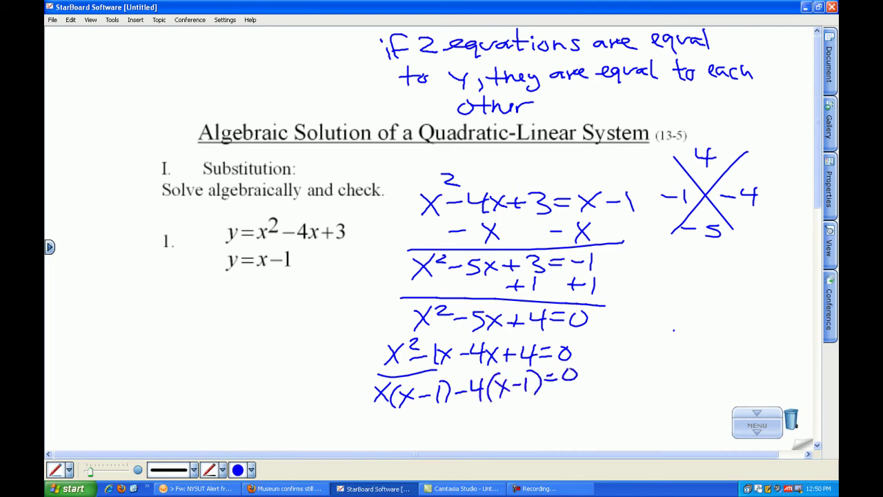
Write the factored form (x-1)(x-4)=0.
left_click_drag(408, 417, 386, 437)
left_click_drag(388, 418, 403, 439)
left_click_drag(411, 430, 424, 440)
mouse_move(431, 414)
left_mouse_down()
mouse_move(441, 428)
mouse_move(431, 443)
left_mouse_up()
left_click_drag(387, 411, 377, 437)
mouse_move(448, 407)
left_mouse_down()
mouse_move(442, 444)
mouse_move(471, 436)
mouse_move(452, 435)
left_mouse_up()
left_click_drag(476, 425, 507, 427)
left_click_drag(502, 412, 500, 442)
mouse_move(507, 410)
left_mouse_down()
mouse_move(508, 442)
mouse_move(534, 423)
left_mouse_up()
left_click_drag(521, 414, 551, 409)
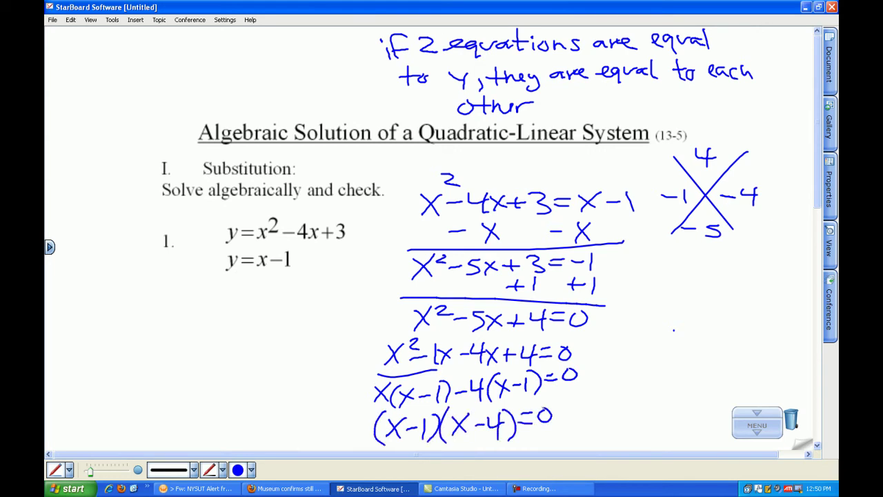
Draw a T-chart and solve the left factor x-1=0 to x=1.
left_click_drag(636, 274, 791, 278)
left_click_drag(709, 272, 700, 383)
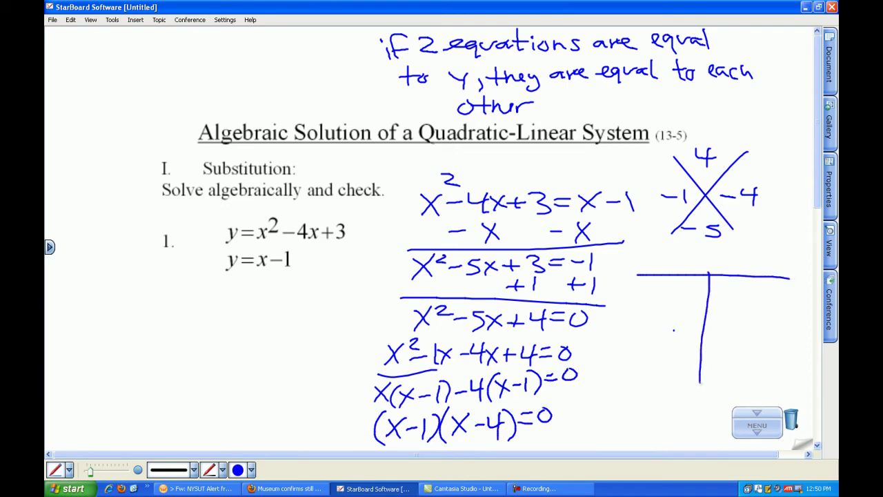
left_click_drag(624, 289, 635, 302)
mouse_move(625, 289)
left_mouse_down()
mouse_move(616, 308)
mouse_move(648, 298)
mouse_move(653, 307)
left_mouse_up()
left_click_drag(658, 296, 677, 287)
mouse_move(687, 287)
left_mouse_down()
mouse_move(686, 302)
mouse_move(692, 288)
left_mouse_up()
mouse_move(636, 312)
left_mouse_down()
mouse_move(621, 334)
mouse_move(639, 329)
left_mouse_up()
left_click_drag(643, 324, 659, 314)
left_click_drag(670, 309, 671, 333)
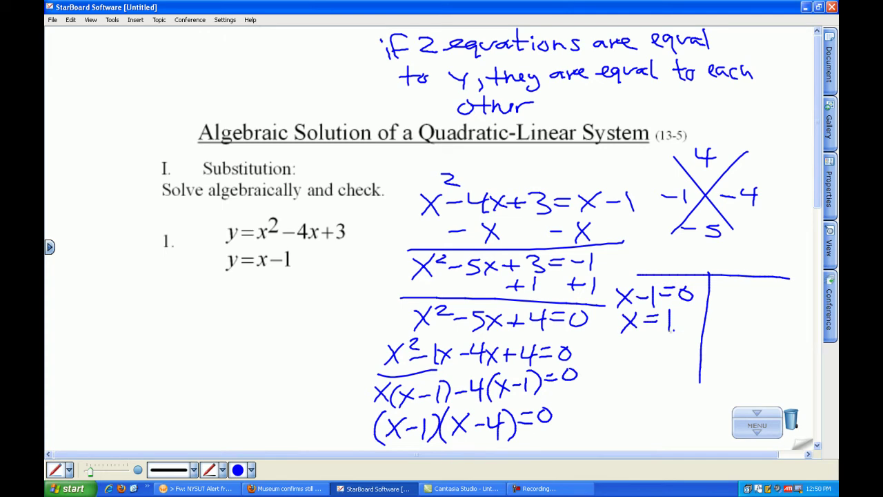
Solve the right factor x-4=0 to x=4 in the T-chart.
left_click_drag(721, 285, 736, 303)
mouse_move(736, 286)
left_mouse_down()
mouse_move(717, 305)
mouse_move(756, 294)
left_mouse_up()
mouse_move(761, 284)
left_mouse_down()
mouse_move(779, 293)
mouse_move(775, 306)
left_mouse_up()
left_click_drag(781, 294, 796, 289)
mouse_move(802, 286)
left_mouse_down()
mouse_move(801, 299)
mouse_move(807, 289)
left_mouse_up()
left_click_drag(748, 306, 735, 330)
mouse_move(737, 307)
left_mouse_down()
mouse_move(755, 325)
mouse_move(770, 315)
left_mouse_up()
mouse_move(758, 310)
left_mouse_down()
mouse_move(798, 317)
mouse_move(793, 329)
left_mouse_up()
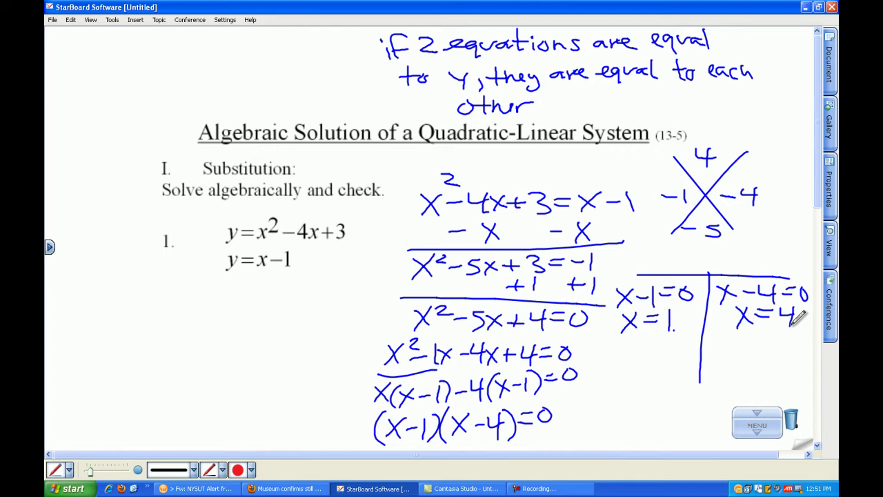
Star x²-5x+4=0 in red and substitute x=1 into y=x-1, giving y=0.
mouse_move(399, 323)
left_mouse_down()
mouse_move(379, 324)
mouse_move(395, 323)
left_mouse_up()
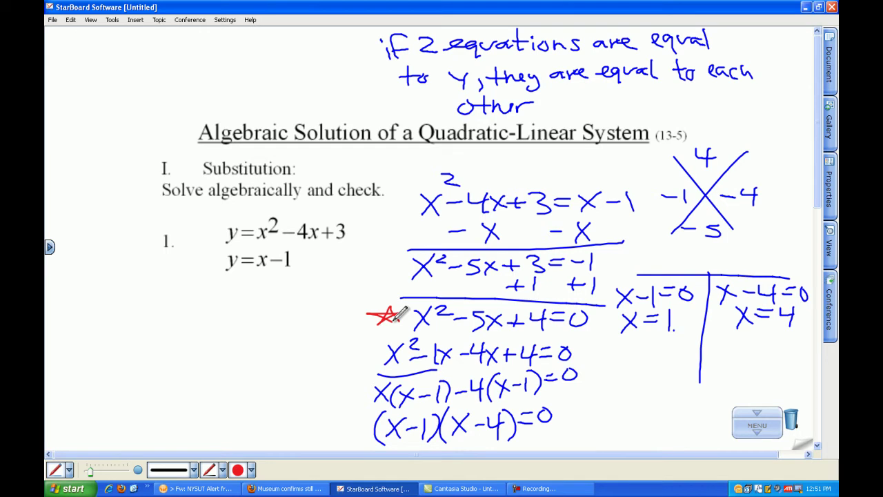
mouse_move(115, 290)
left_mouse_down()
mouse_move(130, 302)
mouse_move(120, 316)
left_mouse_up()
left_click_drag(135, 298, 153, 292)
mouse_move(157, 288)
left_mouse_down()
mouse_move(170, 305)
mouse_move(156, 309)
mouse_move(186, 295)
left_mouse_up()
left_click_drag(195, 287, 193, 307)
mouse_move(106, 322)
left_mouse_down()
mouse_move(115, 333)
mouse_move(110, 344)
mouse_move(143, 323)
left_mouse_up()
left_click_drag(131, 331, 144, 330)
mouse_move(152, 315)
left_mouse_down()
mouse_move(152, 334)
mouse_move(176, 324)
left_mouse_up()
left_click_drag(184, 314, 182, 337)
mouse_move(94, 351)
left_mouse_down()
mouse_move(112, 359)
mouse_move(115, 373)
left_mouse_up()
left_click_drag(129, 354, 137, 347)
mouse_move(151, 345)
left_mouse_down()
mouse_move(153, 358)
mouse_move(149, 345)
left_mouse_up()
Draw a red divider, then substitute x=4 into y=x-1, giving y=3.
left_click_drag(218, 279, 215, 364)
mouse_move(233, 283)
left_mouse_down()
mouse_move(237, 305)
mouse_move(265, 284)
mouse_move(292, 287)
mouse_move(298, 298)
left_mouse_up()
left_click_drag(225, 309, 235, 321)
mouse_move(243, 308)
left_mouse_down()
mouse_move(235, 337)
mouse_move(259, 318)
left_mouse_up()
left_click_drag(246, 312, 283, 320)
mouse_move(280, 308)
left_mouse_down()
mouse_move(280, 325)
mouse_move(304, 327)
left_mouse_up()
left_click_drag(233, 337, 245, 346)
mouse_move(241, 338)
left_mouse_down()
mouse_move(242, 360)
mouse_move(269, 358)
left_mouse_up()
Write an underlined SOLUTIONS heading with (1,0) and (4,3), boxed in red.
mouse_move(145, 379)
left_mouse_down()
mouse_move(139, 402)
mouse_move(162, 384)
left_mouse_up()
mouse_move(174, 376)
left_mouse_down()
mouse_move(172, 394)
mouse_move(214, 377)
mouse_move(207, 395)
left_mouse_up()
mouse_move(217, 378)
left_mouse_down()
mouse_move(216, 394)
mouse_move(228, 381)
left_mouse_up()
mouse_move(236, 378)
left_mouse_down()
mouse_move(236, 392)
mouse_move(250, 378)
mouse_move(255, 392)
left_mouse_up()
left_click_drag(122, 410, 250, 396)
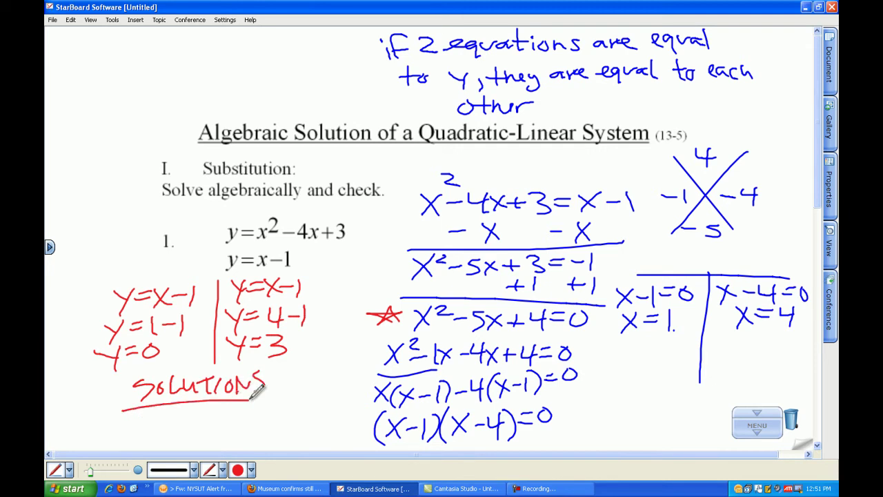
mouse_move(128, 414)
left_mouse_down()
mouse_move(126, 440)
mouse_move(142, 438)
left_mouse_up()
mouse_move(156, 428)
left_mouse_down()
mouse_move(152, 443)
mouse_move(165, 423)
left_mouse_up()
mouse_move(172, 413)
left_mouse_down()
mouse_move(180, 422)
mouse_move(174, 437)
left_mouse_up()
mouse_move(202, 407)
left_mouse_down()
mouse_move(201, 438)
mouse_move(218, 428)
mouse_move(216, 439)
left_mouse_up()
mouse_move(223, 427)
left_mouse_down()
mouse_move(219, 439)
mouse_move(247, 437)
left_mouse_up()
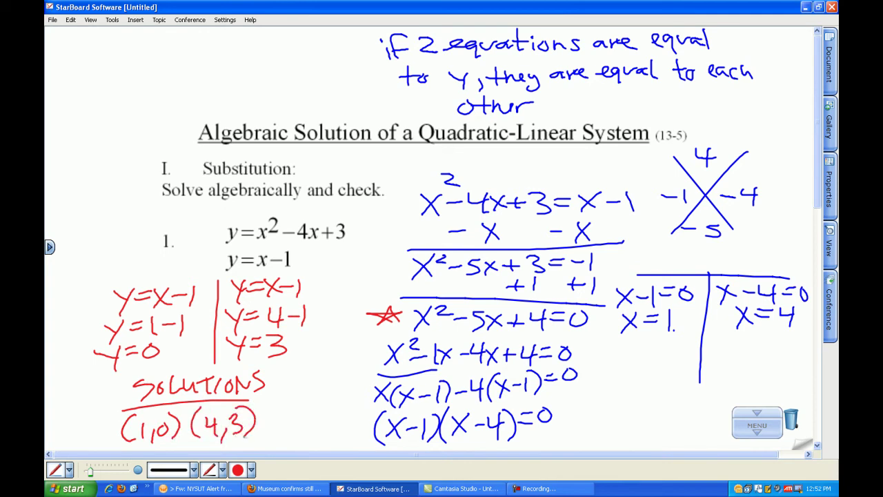
mouse_move(260, 368)
left_mouse_down()
mouse_move(98, 429)
mouse_move(246, 447)
mouse_move(280, 372)
left_mouse_up()
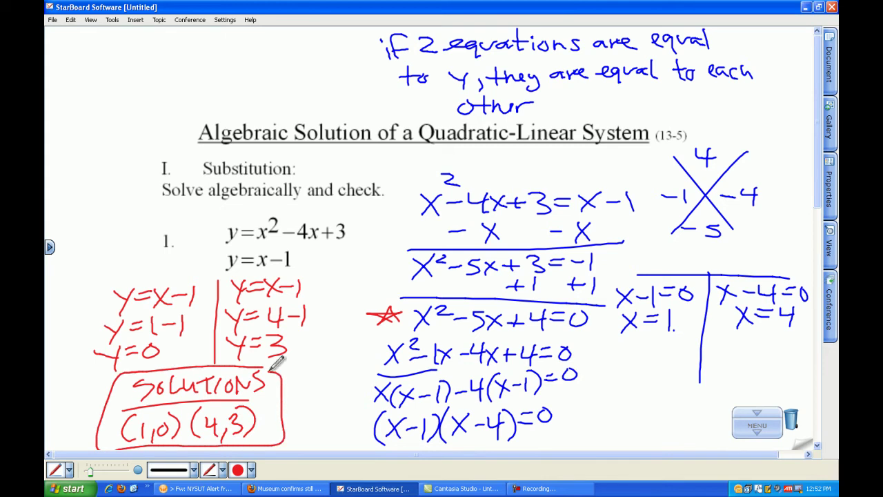
Switch the pen to green ink and write an underlined Checks heading lower on the page.
left_click(826, 208)
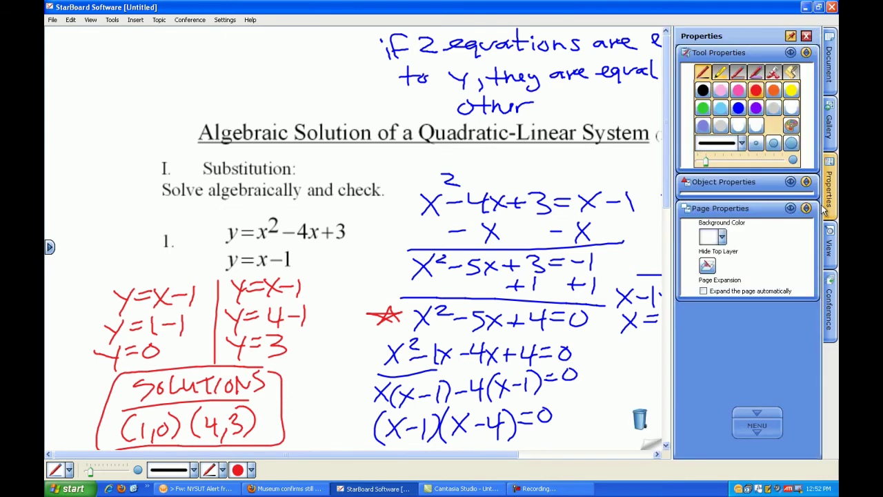
left_click(806, 37)
scroll(820, 138, "down", 5)
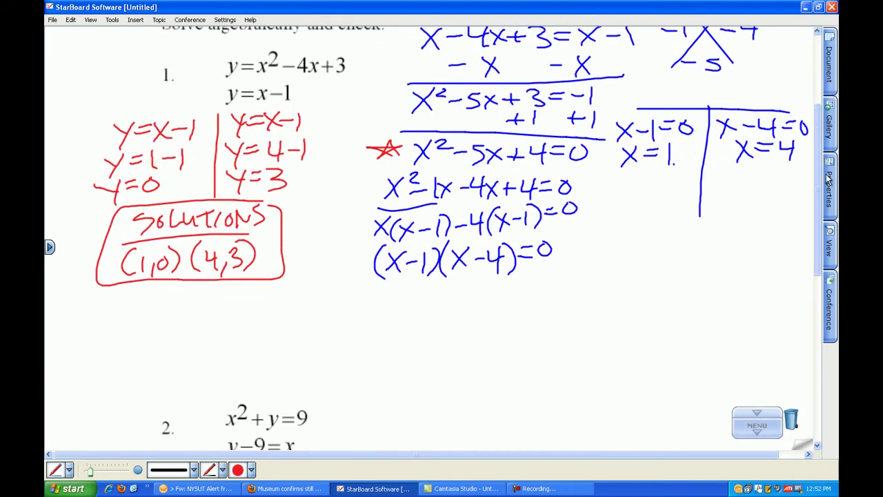
scroll(822, 185, "down", 1)
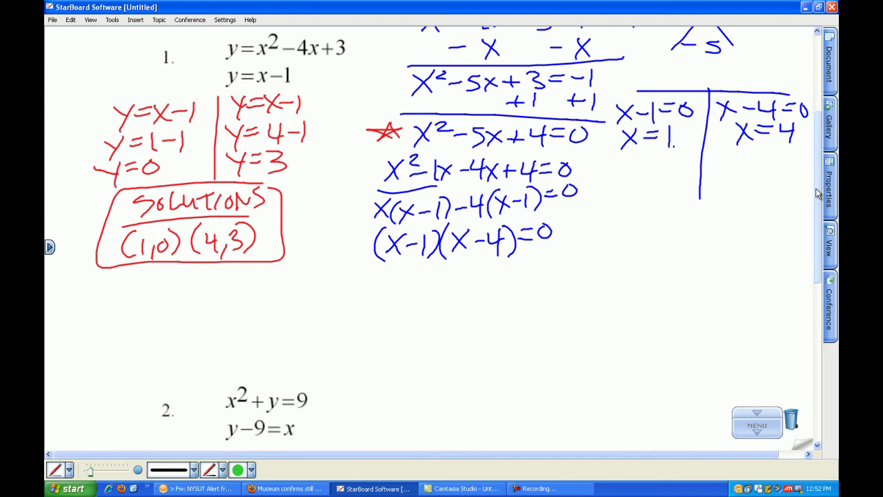
mouse_move(438, 271)
left_mouse_down()
mouse_move(430, 290)
mouse_move(484, 267)
left_mouse_up()
left_click_drag(505, 272, 490, 286)
left_click_drag(390, 300, 506, 293)
Write Y=X²-4x+3 and substitute (1,0) as 0=1²-4(1)+3.
mouse_move(373, 316)
left_mouse_down()
mouse_move(387, 322)
mouse_move(384, 335)
left_mouse_up()
left_click_drag(394, 323, 408, 311)
mouse_move(413, 316)
left_mouse_down()
mouse_move(416, 328)
mouse_move(444, 311)
mouse_move(473, 315)
left_mouse_up()
mouse_move(470, 309)
left_mouse_down()
mouse_move(468, 325)
mouse_move(487, 323)
left_mouse_up()
mouse_move(488, 306)
left_mouse_down()
mouse_move(476, 323)
mouse_move(507, 311)
left_mouse_up()
mouse_move(498, 305)
left_mouse_down()
mouse_move(498, 321)
mouse_move(514, 319)
left_mouse_up()
mouse_move(380, 343)
left_mouse_down()
mouse_move(367, 353)
mouse_move(380, 344)
left_mouse_up()
left_click_drag(391, 349, 405, 342)
mouse_move(416, 339)
left_mouse_down()
mouse_move(415, 360)
mouse_move(438, 341)
mouse_move(445, 347)
left_mouse_up()
mouse_move(451, 335)
left_mouse_down()
mouse_move(448, 344)
mouse_move(462, 343)
left_mouse_up()
mouse_move(457, 335)
left_mouse_down()
mouse_move(455, 353)
mouse_move(468, 352)
left_mouse_up()
mouse_move(476, 336)
left_mouse_down()
mouse_move(484, 350)
mouse_move(505, 337)
left_mouse_up()
mouse_move(497, 332)
left_mouse_down()
mouse_move(497, 345)
mouse_move(511, 346)
left_mouse_up()
Simplify through 0=1-4+3 and 0=-3+3 to 0=0, and tick the check.
mouse_move(364, 367)
left_mouse_down()
mouse_move(358, 378)
mouse_move(365, 367)
left_mouse_up()
left_click_drag(385, 376, 403, 369)
left_click_drag(419, 362, 416, 384)
left_click_drag(426, 371, 455, 369)
mouse_move(452, 358)
left_mouse_down()
mouse_move(450, 379)
mouse_move(469, 368)
left_mouse_up()
left_click_drag(460, 362, 468, 377)
mouse_move(359, 388)
left_mouse_down()
mouse_move(353, 397)
mouse_move(360, 387)
left_mouse_up()
left_click_drag(373, 395, 394, 387)
mouse_move(390, 390)
left_mouse_down()
mouse_move(413, 394)
mouse_move(393, 397)
mouse_move(435, 394)
left_mouse_up()
left_click_drag(433, 387, 433, 405)
left_click_drag(355, 401, 383, 406)
left_click_drag(392, 402, 392, 404)
mouse_move(320, 395)
left_mouse_down()
mouse_move(339, 406)
mouse_move(325, 390)
left_mouse_up()
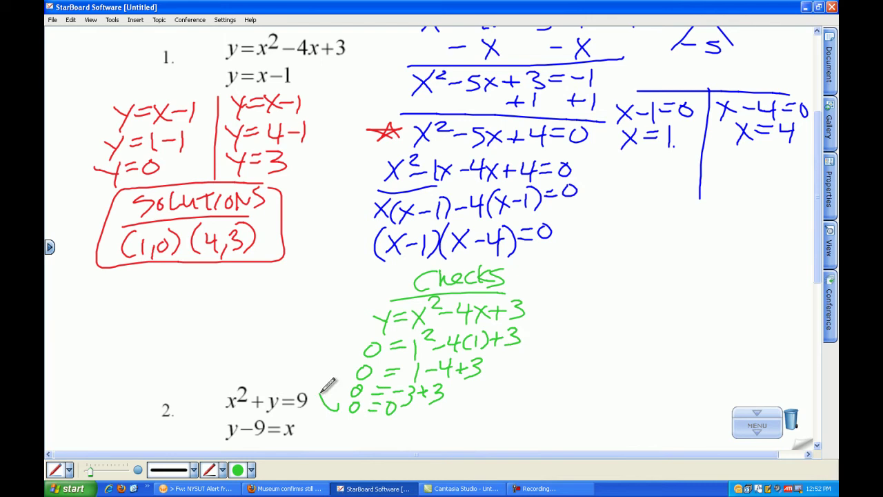
Write Y=X²-4x+3 again and substitute (4,3) as 3=4²-4(4)+3.
left_click_drag(549, 294, 556, 318)
left_click_drag(567, 304, 581, 307)
left_click_drag(595, 294, 587, 312)
left_click_drag(599, 280, 626, 297)
mouse_move(629, 287)
left_mouse_down()
mouse_move(630, 311)
mouse_move(649, 311)
left_mouse_up()
mouse_move(650, 298)
left_mouse_down()
mouse_move(660, 298)
mouse_move(656, 308)
left_mouse_up()
mouse_move(666, 291)
left_mouse_down()
mouse_move(673, 299)
mouse_move(667, 310)
left_mouse_up()
left_click_drag(547, 330, 546, 346)
left_click_drag(560, 332, 571, 338)
mouse_move(581, 324)
left_mouse_down()
mouse_move(595, 334)
mouse_move(585, 348)
mouse_move(608, 326)
mouse_move(618, 328)
left_mouse_up()
left_click_drag(623, 318, 629, 330)
mouse_move(627, 321)
left_mouse_down()
mouse_move(620, 349)
mouse_move(646, 332)
left_mouse_up()
mouse_move(643, 324)
left_mouse_down()
mouse_move(641, 340)
mouse_move(650, 338)
left_mouse_up()
mouse_move(661, 327)
left_mouse_down()
mouse_move(670, 327)
mouse_move(664, 337)
left_mouse_up()
mouse_move(673, 317)
left_mouse_down()
mouse_move(681, 321)
mouse_move(671, 339)
left_mouse_up()
Simplify to 3=16-16+3, cancel the 16s, and conclude 3=3.
left_click_drag(544, 356, 541, 371)
left_click_drag(555, 363, 576, 355)
mouse_move(577, 353)
left_mouse_down()
mouse_move(577, 372)
mouse_move(607, 360)
left_mouse_up()
mouse_move(607, 350)
left_mouse_down()
mouse_move(609, 370)
mouse_move(640, 358)
left_mouse_up()
mouse_move(631, 349)
left_mouse_down()
mouse_move(631, 365)
mouse_move(644, 366)
left_mouse_up()
mouse_move(579, 354)
left_mouse_down()
mouse_move(600, 352)
mouse_move(626, 367)
left_mouse_up()
mouse_move(536, 376)
left_mouse_down()
mouse_move(535, 392)
mouse_move(560, 379)
left_mouse_up()
left_click_drag(551, 386, 562, 385)
mouse_move(565, 375)
left_mouse_down()
mouse_move(578, 381)
mouse_move(570, 390)
mouse_move(604, 371)
left_mouse_up()
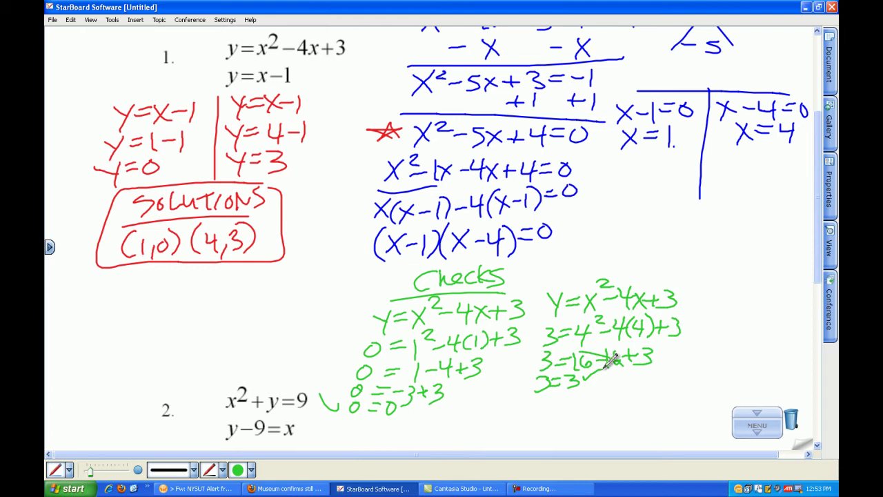
Check (1,0) in Y=X-1: 0=1-1 gives 0=0, with a tick.
left_click_drag(121, 283, 129, 292)
mouse_move(137, 281)
left_mouse_down()
mouse_move(133, 303)
mouse_move(157, 289)
left_mouse_up()
mouse_move(161, 283)
left_mouse_down()
mouse_move(174, 298)
mouse_move(161, 297)
left_mouse_up()
left_click_drag(179, 289, 192, 288)
left_click_drag(198, 279, 199, 297)
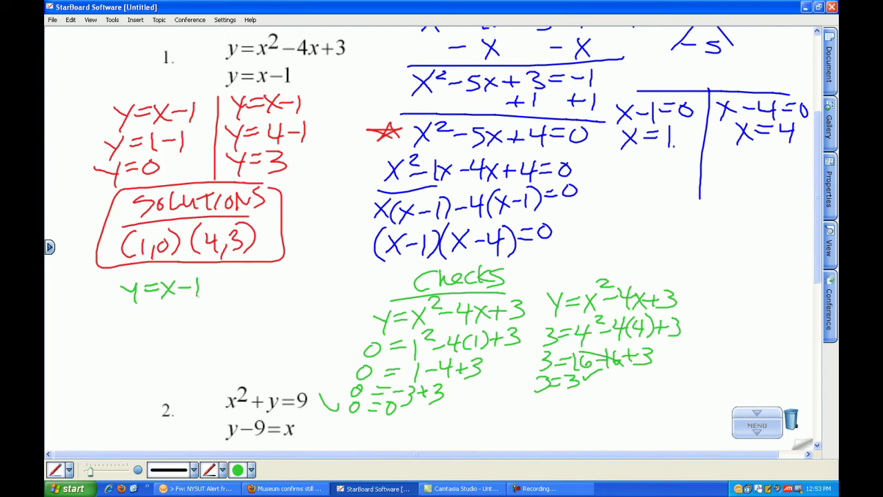
mouse_move(133, 315)
left_mouse_down()
mouse_move(120, 323)
mouse_move(134, 314)
left_mouse_up()
left_click_drag(146, 322, 158, 313)
mouse_move(164, 308)
left_mouse_down()
mouse_move(167, 330)
mouse_move(185, 316)
left_mouse_up()
left_click_drag(192, 307, 192, 327)
mouse_move(127, 332)
left_mouse_down()
mouse_move(118, 345)
mouse_move(128, 336)
left_mouse_up()
left_click_drag(140, 340, 150, 334)
mouse_move(163, 335)
left_mouse_down()
mouse_move(162, 343)
mouse_move(192, 330)
left_mouse_up()
Check (4,3) in Y=X-1: 3=4-1 gives 3=3, with a tick.
left_click_drag(222, 274, 234, 286)
left_click_drag(248, 271, 240, 299)
left_click_drag(250, 278, 266, 278)
left_click_drag(252, 286, 286, 288)
mouse_move(286, 275)
left_mouse_down()
mouse_move(272, 294)
mouse_move(301, 280)
mouse_move(307, 292)
left_mouse_up()
mouse_move(226, 308)
left_mouse_down()
mouse_move(239, 315)
mouse_move(227, 324)
left_mouse_up()
left_click_drag(242, 319, 249, 310)
mouse_move(259, 301)
left_mouse_down()
mouse_move(273, 307)
mouse_move(266, 321)
left_mouse_up()
mouse_move(271, 314)
left_mouse_down()
mouse_move(286, 311)
mouse_move(290, 320)
left_mouse_up()
mouse_move(231, 327)
left_mouse_down()
mouse_move(242, 327)
mouse_move(236, 344)
left_mouse_up()
left_click_drag(246, 336, 260, 324)
mouse_move(264, 325)
left_mouse_down()
mouse_move(275, 331)
mouse_move(269, 340)
left_mouse_up()
left_click_drag(281, 328, 312, 313)
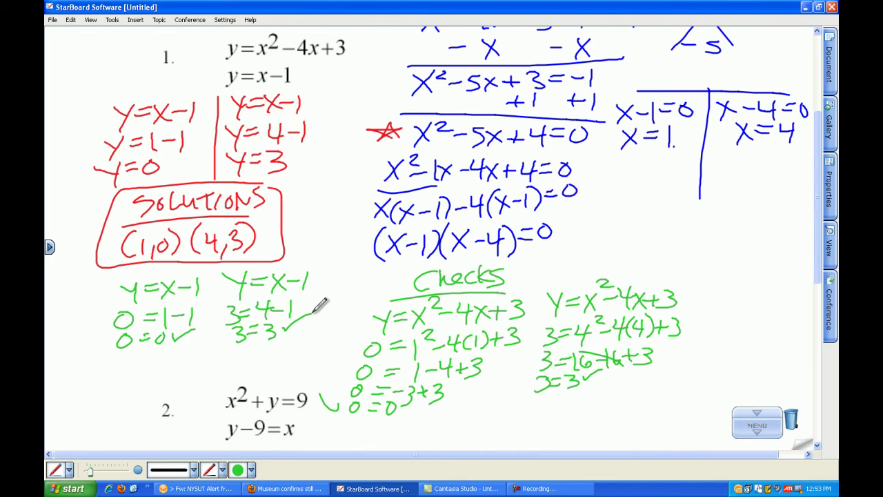
left_click_drag(826, 259, 824, 377)
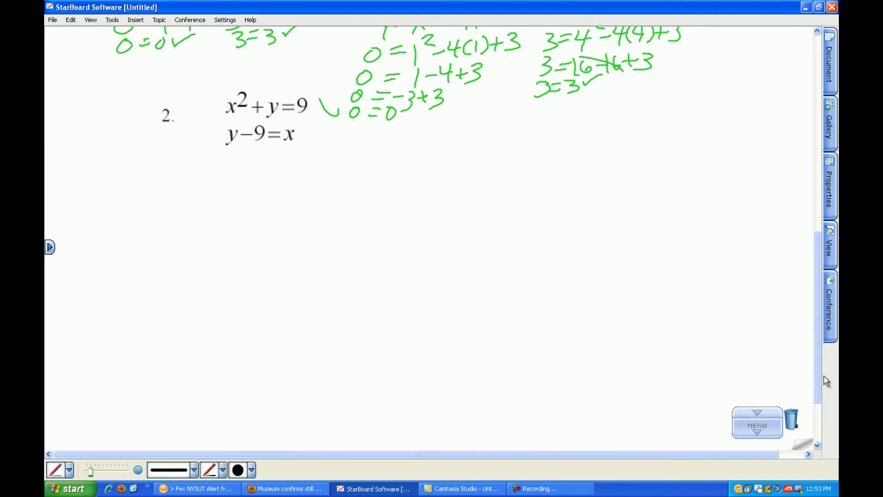
Rewrite x²+y=9 in black ink and subtract x² from both sides.
left_click_drag(109, 181, 92, 203)
left_click_drag(93, 181, 112, 202)
left_click_drag(109, 167, 131, 173)
mouse_move(117, 190)
left_mouse_down()
mouse_move(138, 189)
mouse_move(127, 199)
left_mouse_up()
mouse_move(141, 185)
left_mouse_down()
mouse_move(160, 194)
mouse_move(157, 207)
mouse_move(177, 183)
left_mouse_up()
left_click_drag(165, 190, 178, 190)
mouse_move(189, 184)
left_mouse_down()
mouse_move(201, 182)
mouse_move(199, 198)
left_mouse_up()
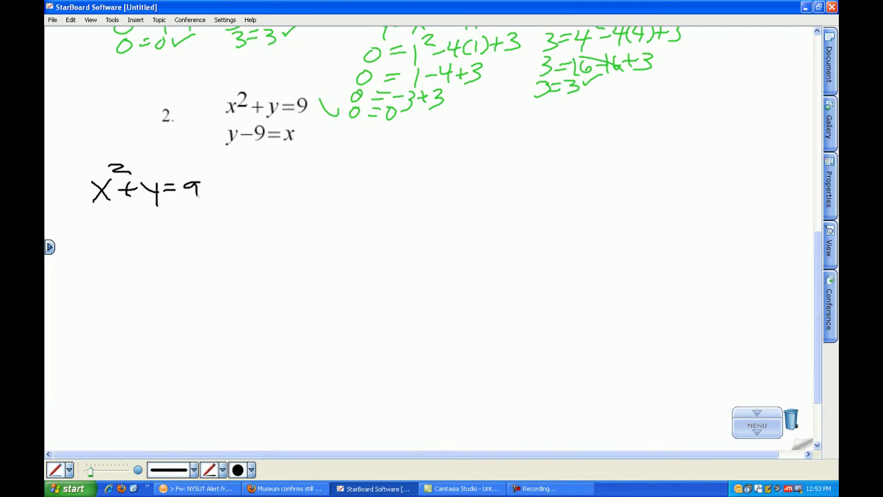
mouse_move(71, 232)
left_mouse_down()
mouse_move(84, 229)
mouse_move(94, 241)
left_mouse_up()
left_click_drag(92, 226, 107, 242)
mouse_move(109, 216)
left_mouse_down()
mouse_move(186, 219)
mouse_move(194, 234)
left_mouse_up()
left_click_drag(193, 216, 206, 233)
left_click_drag(205, 208, 221, 214)
left_click_drag(156, 241, 220, 235)
Underline the subtraction and write the result y=−x²+9.
left_click_drag(80, 246, 156, 239)
mouse_move(119, 253)
left_mouse_down()
mouse_move(137, 272)
mouse_move(158, 250)
left_mouse_up()
left_click_drag(148, 258, 160, 255)
left_click_drag(177, 255, 165, 256)
mouse_move(186, 250)
left_mouse_down()
mouse_move(181, 268)
mouse_move(196, 265)
left_mouse_up()
left_click_drag(195, 242, 210, 250)
mouse_move(206, 255)
left_mouse_down()
mouse_move(225, 252)
mouse_move(216, 262)
left_mouse_up()
mouse_move(245, 243)
left_mouse_down()
mouse_move(235, 243)
mouse_move(241, 264)
left_mouse_up()
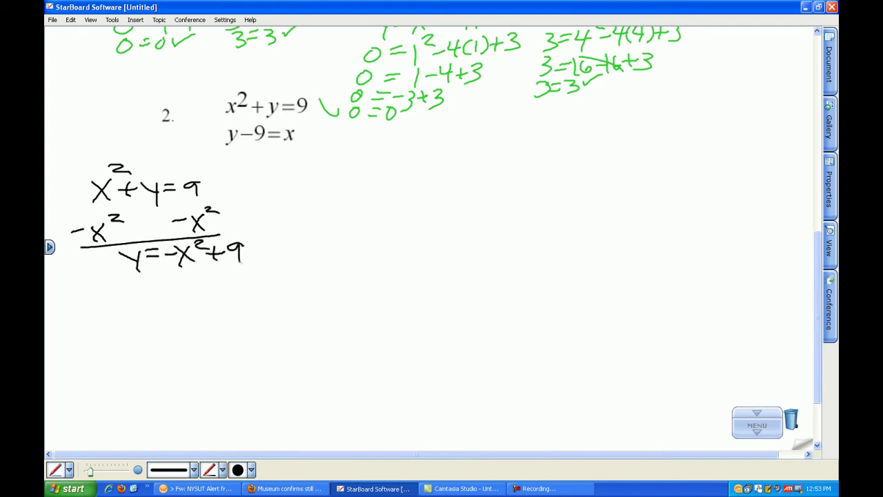
Rewrite the second equation y−9=x beside the first.
mouse_move(258, 173)
left_mouse_down()
mouse_move(276, 196)
mouse_move(305, 180)
left_mouse_up()
left_click_drag(324, 172, 321, 193)
left_click_drag(332, 182, 345, 173)
mouse_move(351, 172)
left_mouse_down()
mouse_move(361, 190)
mouse_move(350, 193)
left_mouse_up()
mouse_move(288, 207)
left_mouse_down()
mouse_move(309, 205)
mouse_move(298, 217)
left_mouse_up()
mouse_move(326, 204)
left_mouse_down()
mouse_move(314, 208)
mouse_move(323, 221)
left_mouse_up()
Add 9 to both sides to get y=x+9, then underline both solved equations.
mouse_move(354, 209)
left_mouse_down()
mouse_move(367, 207)
mouse_move(358, 218)
left_mouse_up()
left_click_drag(381, 203, 378, 221)
left_click_drag(273, 227, 386, 221)
left_click_drag(285, 233, 305, 235)
mouse_move(303, 235)
left_mouse_down()
mouse_move(302, 259)
mouse_move(331, 243)
left_mouse_up()
left_click_drag(316, 238, 346, 253)
mouse_move(355, 234)
left_mouse_down()
mouse_move(332, 251)
mouse_move(370, 241)
left_mouse_up()
mouse_move(357, 233)
left_mouse_down()
mouse_move(358, 247)
mouse_move(384, 237)
mouse_move(383, 252)
left_mouse_up()
left_click_drag(251, 271, 141, 290)
mouse_move(362, 263)
left_mouse_down()
mouse_move(307, 265)
mouse_move(349, 269)
left_mouse_up()
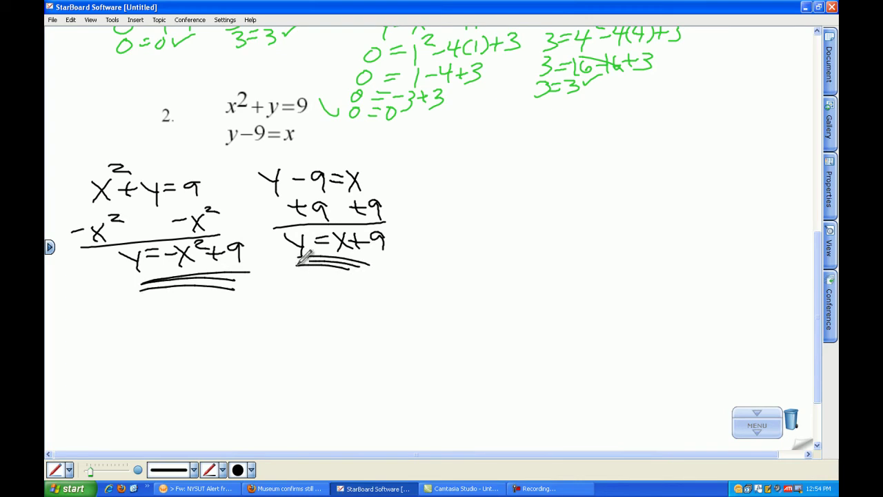
Set the two expressions equal by writing −x²+9 = x+9 below.
mouse_move(194, 316)
left_mouse_down()
mouse_move(164, 341)
mouse_move(187, 338)
left_mouse_up()
left_click_drag(195, 302, 219, 319)
mouse_move(209, 314)
left_mouse_down()
mouse_move(206, 332)
mouse_move(237, 318)
mouse_move(235, 329)
left_mouse_up()
left_click_drag(252, 310, 265, 308)
left_click_drag(251, 317, 287, 323)
left_click_drag(311, 310, 296, 311)
mouse_move(302, 303)
left_mouse_down()
mouse_move(301, 321)
mouse_move(329, 320)
left_mouse_up()
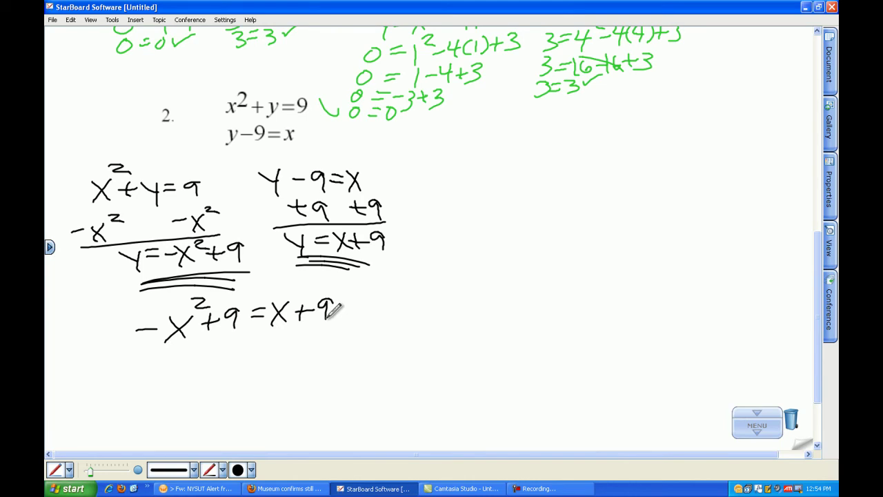
Write +x² under both sides of −x²+9 = x+9.
left_click_drag(134, 353, 133, 370)
left_click_drag(125, 363, 165, 373)
mouse_move(164, 354)
left_mouse_down()
mouse_move(154, 372)
mouse_move(184, 355)
left_mouse_up()
mouse_move(243, 349)
left_mouse_down()
mouse_move(264, 349)
mouse_move(253, 360)
left_mouse_up()
mouse_move(277, 341)
left_mouse_down()
mouse_move(264, 363)
mouse_move(278, 360)
left_mouse_up()
left_click_drag(282, 333, 294, 340)
Draw the sum line and write the result 9 = x²+x+9.
left_click_drag(325, 366, 128, 380)
mouse_move(201, 387)
left_mouse_down()
mouse_move(187, 393)
mouse_move(200, 407)
left_mouse_up()
mouse_move(211, 396)
left_mouse_down()
mouse_move(223, 396)
mouse_move(226, 385)
left_mouse_up()
left_click_drag(243, 385, 246, 410)
mouse_move(247, 386)
left_mouse_down()
mouse_move(234, 410)
mouse_move(271, 385)
mouse_move(283, 393)
left_mouse_up()
mouse_move(274, 386)
left_mouse_down()
mouse_move(273, 407)
mouse_move(299, 408)
left_mouse_up()
mouse_move(298, 385)
left_mouse_down()
mouse_move(285, 409)
mouse_move(320, 390)
left_mouse_up()
left_click_drag(316, 382, 312, 399)
left_click_drag(340, 377, 337, 397)
Subtract 9 from both sides and underline that row.
left_click_drag(173, 426, 189, 425)
left_click_drag(204, 414, 201, 431)
left_click_drag(279, 417, 297, 416)
left_click_drag(317, 405, 314, 427)
left_click_drag(171, 442, 334, 430)
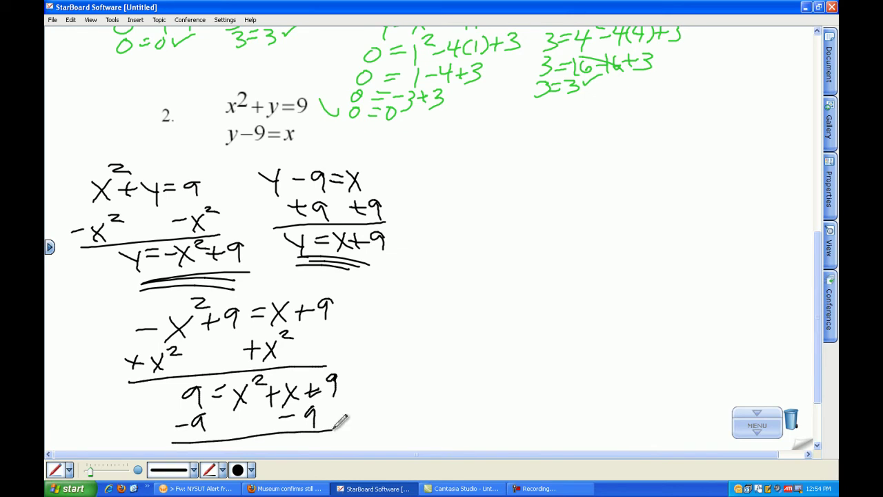
left_click_drag(818, 301, 819, 333)
Write the simplified equation 0 = x²+x.
mouse_move(178, 380)
left_mouse_down()
mouse_move(168, 401)
mouse_move(178, 380)
mouse_move(205, 390)
left_mouse_up()
mouse_move(194, 384)
left_mouse_down()
mouse_move(209, 382)
mouse_move(229, 401)
left_mouse_up()
mouse_move(232, 377)
left_mouse_down()
mouse_move(215, 399)
mouse_move(251, 375)
left_mouse_up()
mouse_move(246, 385)
left_mouse_down()
mouse_move(265, 384)
mouse_move(254, 397)
left_mouse_up()
left_click_drag(282, 368, 267, 398)
left_click_drag(266, 373, 281, 397)
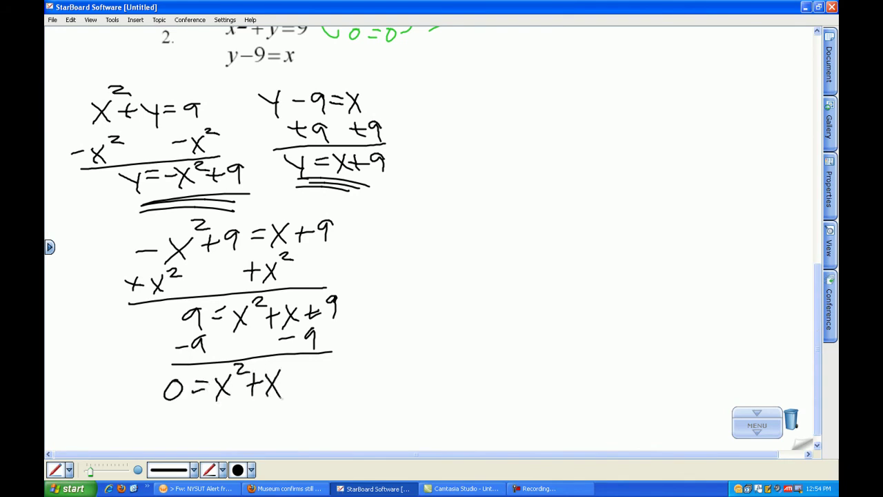
Factor the equation and write it as 0 = x(x+1).
mouse_move(166, 416)
left_mouse_down()
mouse_move(156, 432)
mouse_move(165, 416)
left_mouse_up()
left_click_drag(179, 426, 200, 431)
left_click_drag(200, 409, 212, 430)
mouse_move(225, 407)
left_mouse_down()
mouse_move(222, 434)
mouse_move(238, 429)
left_mouse_up()
mouse_move(239, 411)
left_mouse_down()
mouse_move(226, 431)
mouse_move(254, 419)
left_mouse_up()
mouse_move(248, 412)
left_mouse_down()
mouse_move(249, 428)
mouse_move(261, 429)
left_mouse_up()
left_click_drag(267, 407, 269, 431)
Draw a T-chart and write x = 0 in its left column.
left_click_drag(385, 221, 537, 225)
left_click_drag(459, 217, 454, 326)
mouse_move(391, 233)
left_mouse_down()
mouse_move(378, 256)
mouse_move(393, 255)
left_mouse_up()
left_click_drag(399, 245, 417, 237)
mouse_move(429, 238)
left_mouse_down()
mouse_move(420, 250)
mouse_move(429, 238)
mouse_move(461, 247)
left_mouse_up()
Write x+1 = 0 in the right column and solve it to x = −1.
mouse_move(486, 239)
left_mouse_down()
mouse_move(501, 244)
mouse_move(486, 250)
mouse_move(519, 244)
left_mouse_up()
left_click_drag(509, 238, 535, 238)
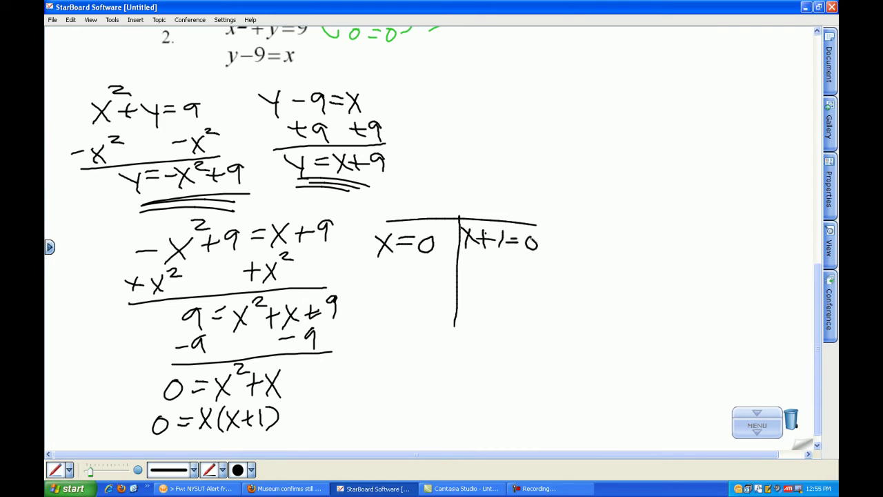
left_click_drag(464, 263, 478, 280)
mouse_move(479, 262)
left_mouse_down()
mouse_move(464, 281)
mouse_move(498, 266)
left_mouse_up()
left_click_drag(484, 273, 518, 270)
left_click_drag(524, 261, 525, 284)
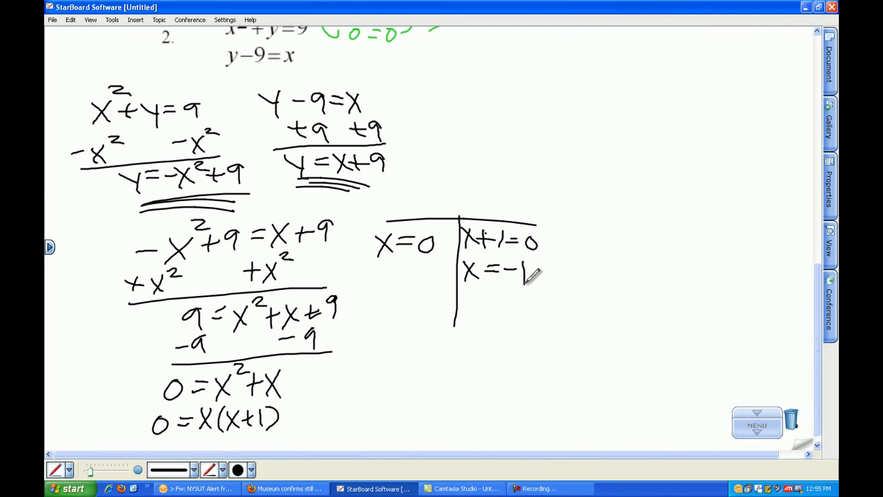
left_click_drag(817, 328, 817, 310)
In red, write y−9=x and substitute x = 0 to get y−9=0.
scroll(818, 310, "up", 2)
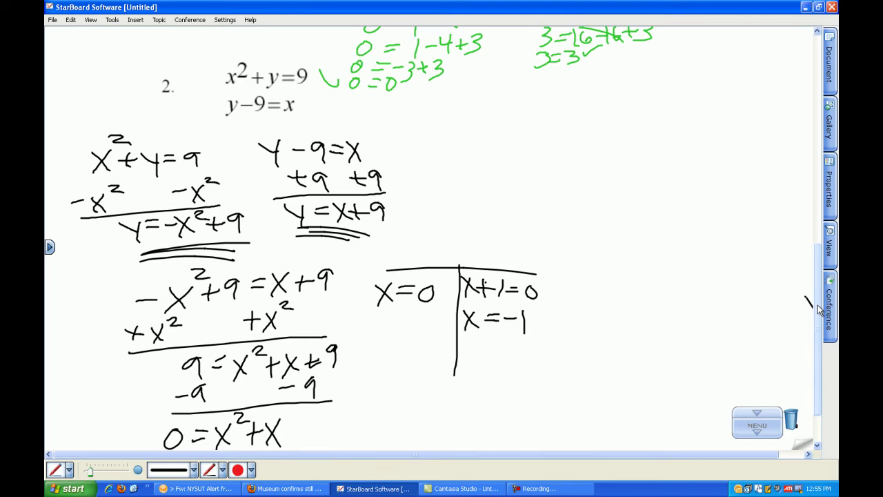
left_click_drag(554, 198, 564, 209)
mouse_move(573, 197)
left_mouse_down()
mouse_move(570, 221)
mouse_move(596, 203)
mouse_move(609, 215)
mouse_move(647, 215)
left_mouse_up()
left_click_drag(647, 194, 635, 215)
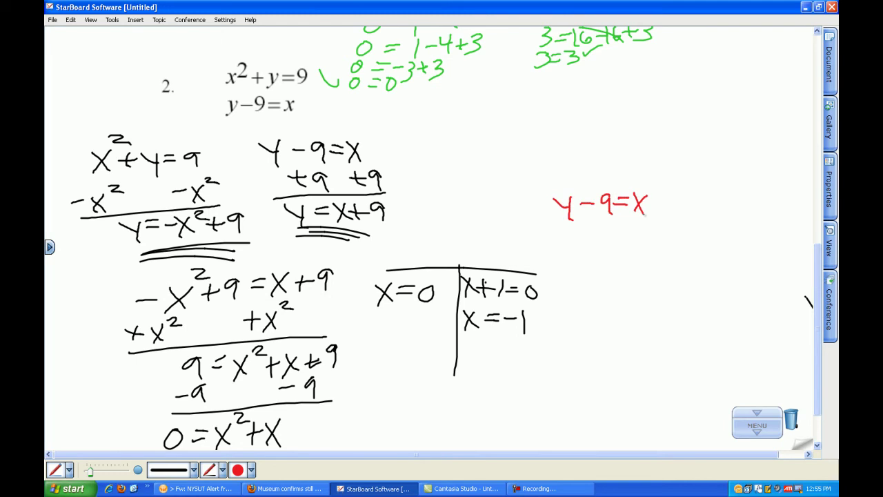
left_click_drag(562, 237, 576, 259)
mouse_move(586, 242)
left_mouse_down()
mouse_move(613, 245)
mouse_move(614, 256)
left_mouse_up()
left_click_drag(622, 238, 635, 238)
left_click_drag(624, 245, 652, 237)
Add 9 to both sides and write the result y=9.
left_click_drag(588, 265, 604, 265)
mouse_move(595, 259)
left_mouse_down()
mouse_move(595, 276)
mouse_move(637, 264)
left_mouse_up()
mouse_move(630, 258)
left_mouse_down()
mouse_move(629, 276)
mouse_move(648, 276)
left_mouse_up()
left_click_drag(637, 282, 657, 279)
left_click_drag(569, 289, 638, 281)
mouse_move(571, 293)
left_mouse_down()
mouse_move(587, 310)
mouse_move(581, 326)
left_mouse_up()
left_click_drag(598, 308, 613, 299)
left_click_drag(630, 296, 626, 315)
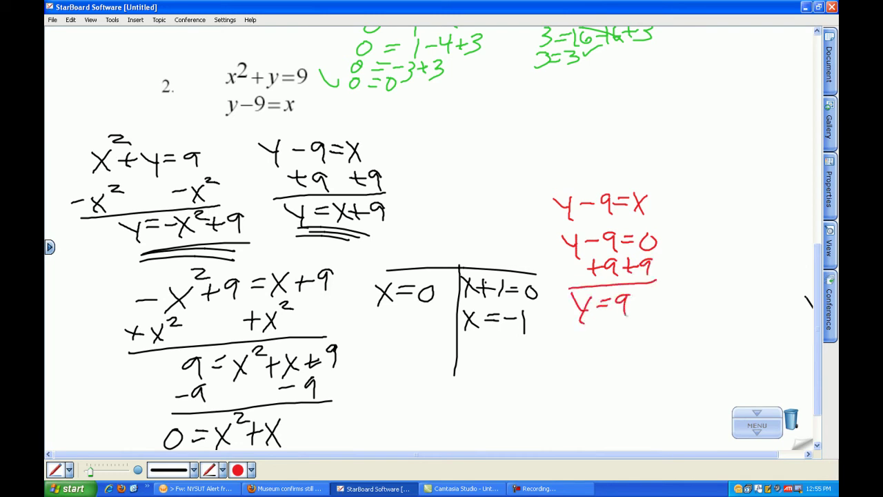
Rewrite y−9=x alongside and substitute x = −1 to get y−9=−1.
left_click_drag(706, 190, 695, 205)
key("ctrl+z")
left_click_drag(691, 186, 700, 196)
mouse_move(714, 202)
left_mouse_down()
mouse_move(742, 208)
mouse_move(761, 197)
left_mouse_up()
left_click_drag(751, 204, 777, 217)
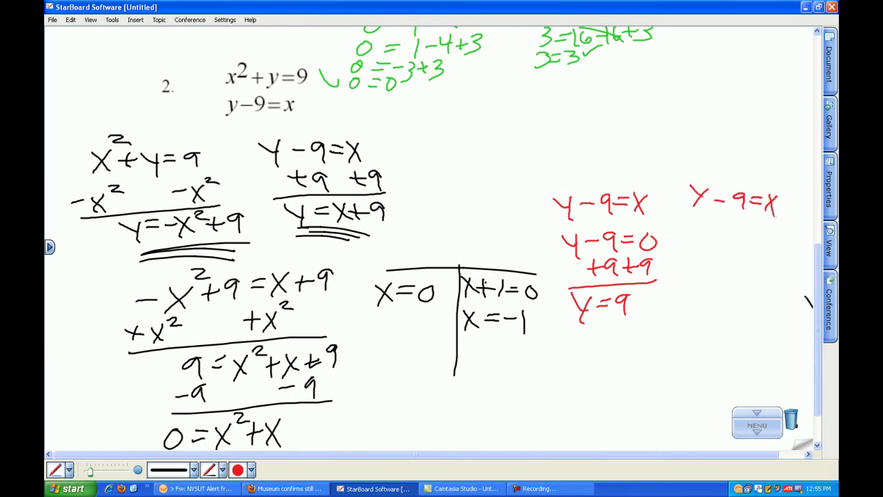
mouse_move(689, 216)
left_mouse_down()
mouse_move(706, 242)
mouse_move(724, 230)
left_mouse_up()
left_click_drag(743, 222, 737, 241)
left_click_drag(749, 233, 762, 225)
left_click_drag(768, 232, 784, 246)
Add 9 to both sides and write the result y=8.
mouse_move(711, 254)
left_mouse_down()
mouse_move(725, 253)
mouse_move(719, 262)
left_mouse_up()
left_click_drag(742, 250, 743, 265)
mouse_move(759, 255)
left_mouse_down()
mouse_move(771, 255)
mouse_move(765, 265)
left_mouse_up()
mouse_move(786, 250)
left_mouse_down()
mouse_move(785, 267)
mouse_move(691, 276)
mouse_move(715, 292)
left_mouse_up()
mouse_move(723, 280)
left_mouse_down()
mouse_move(713, 308)
mouse_move(742, 292)
left_mouse_up()
left_click_drag(728, 287, 749, 279)
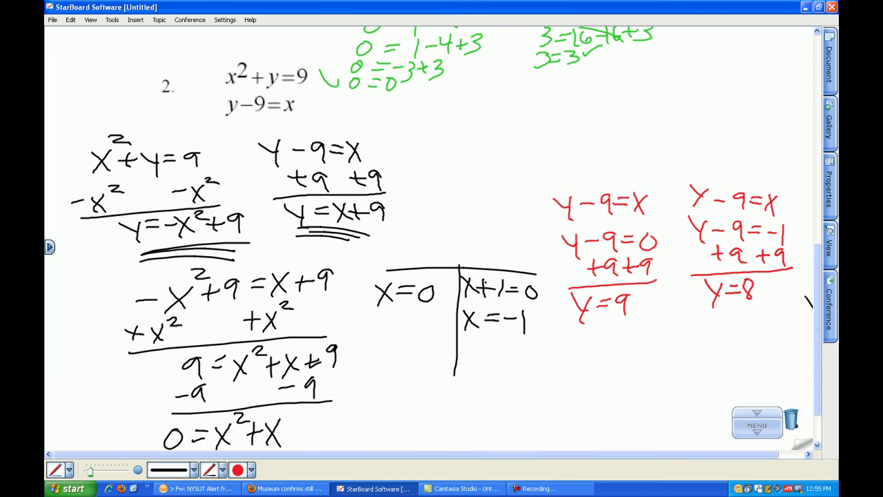
Write and underline the label SOLUTIONS.
mouse_move(592, 341)
left_mouse_down()
mouse_move(587, 363)
mouse_move(605, 351)
left_mouse_up()
mouse_move(617, 340)
left_mouse_down()
mouse_move(616, 357)
mouse_move(646, 353)
left_mouse_up()
mouse_move(641, 341)
left_mouse_down()
mouse_move(659, 338)
mouse_move(652, 359)
left_mouse_up()
mouse_move(664, 340)
left_mouse_down()
mouse_move(665, 356)
mouse_move(694, 339)
mouse_move(698, 354)
left_mouse_up()
left_click_drag(554, 374, 708, 360)
List the solutions (0,9) and (−1,8) and box them.
mouse_move(542, 383)
left_mouse_down()
mouse_move(536, 415)
mouse_move(555, 393)
mouse_move(568, 415)
left_mouse_up()
left_click_drag(584, 388, 587, 413)
left_click_drag(596, 381, 598, 413)
mouse_move(628, 366)
left_mouse_down()
mouse_move(621, 405)
mouse_move(635, 403)
mouse_move(650, 378)
mouse_move(655, 393)
left_mouse_up()
left_click_drag(668, 385, 667, 406)
left_click_drag(689, 374, 688, 399)
mouse_move(733, 324)
left_mouse_down()
mouse_move(645, 326)
mouse_move(501, 417)
mouse_move(704, 407)
mouse_move(722, 328)
left_mouse_up()
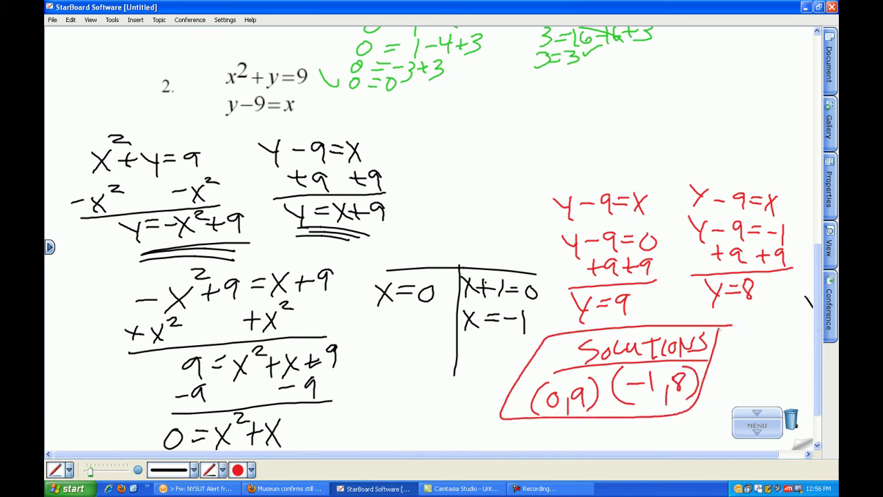
Write a green underlined 'Checks' heading with x²+y=9 beneath it.
scroll(818, 324, "down", 3)
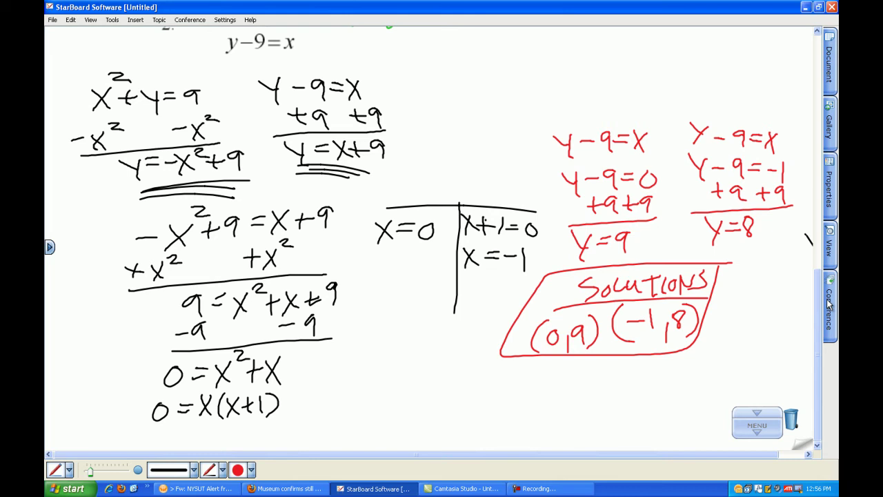
scroll(816, 339, "up", 5)
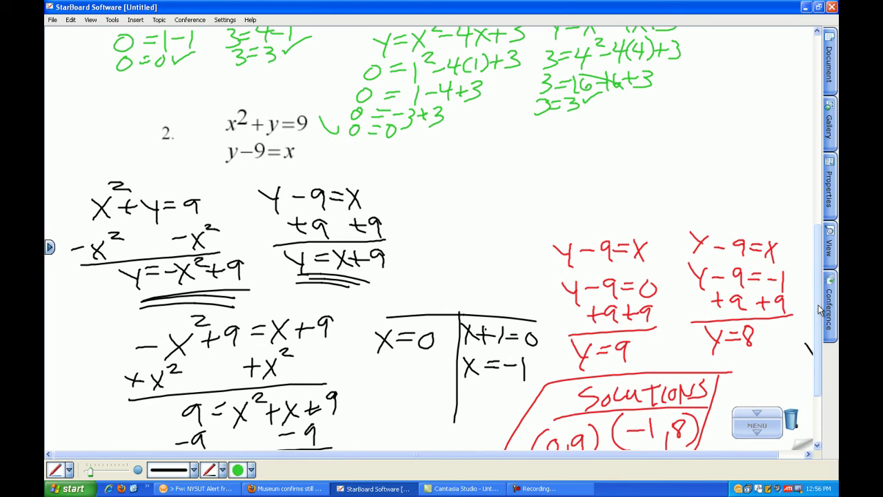
mouse_move(423, 154)
left_mouse_down()
mouse_move(421, 164)
mouse_move(468, 156)
mouse_move(498, 167)
left_mouse_up()
left_click_drag(412, 167, 469, 167)
mouse_move(415, 184)
left_mouse_down()
mouse_move(427, 200)
mouse_move(414, 201)
left_mouse_up()
left_click_drag(426, 176, 456, 192)
mouse_move(448, 185)
left_mouse_down()
mouse_move(447, 199)
mouse_move(463, 196)
left_mouse_up()
left_click_drag(471, 187, 467, 207)
left_click_drag(473, 192, 486, 191)
mouse_move(475, 186)
left_mouse_down()
mouse_move(505, 192)
mouse_move(506, 202)
left_mouse_up()
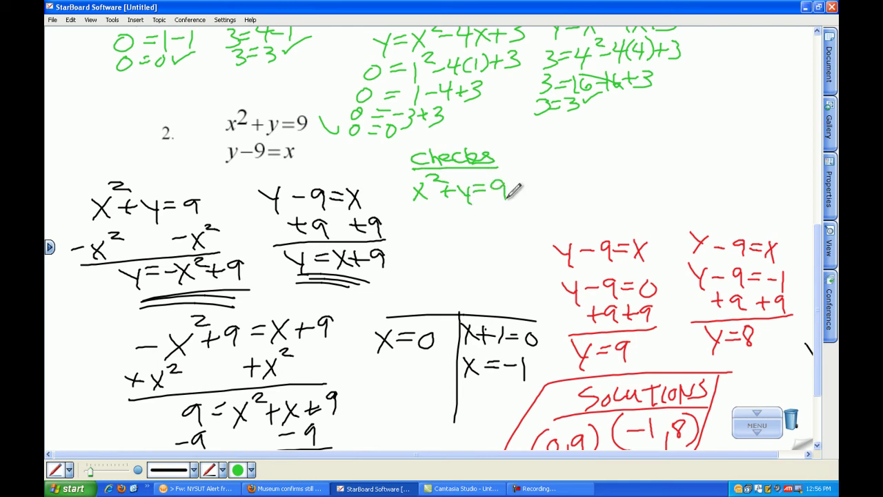
Substitute (0,9) into x²+y=9, writing 0²+9=9.
left_click_drag(820, 281, 820, 289)
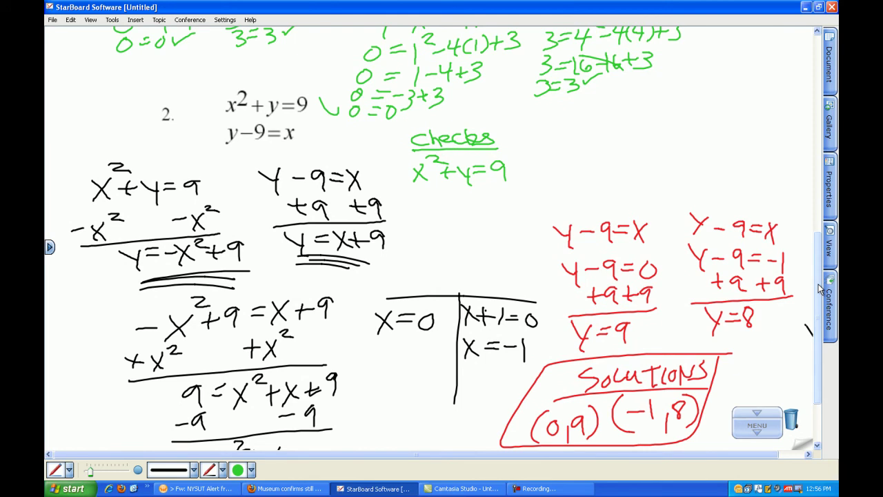
mouse_move(415, 201)
left_mouse_down()
mouse_move(407, 208)
mouse_move(417, 202)
left_mouse_up()
left_click_drag(418, 192, 425, 200)
mouse_move(431, 201)
left_mouse_down()
mouse_move(446, 201)
mouse_move(437, 208)
left_mouse_up()
left_click_drag(457, 195, 456, 210)
left_click_drag(462, 195, 476, 200)
left_click_drag(486, 192, 493, 207)
left_click_drag(420, 217, 428, 219)
mouse_move(435, 222)
left_mouse_down()
mouse_move(447, 223)
mouse_move(438, 229)
left_mouse_up()
Simplify the first check to 0+9=9 and conclude 9=9.
mouse_move(458, 214)
left_mouse_down()
mouse_move(450, 219)
mouse_move(457, 231)
left_mouse_up()
left_click_drag(461, 220, 473, 214)
mouse_move(487, 212)
left_mouse_down()
mouse_move(479, 215)
mouse_move(487, 228)
left_mouse_up()
mouse_move(455, 235)
left_mouse_down()
mouse_move(448, 243)
mouse_move(459, 238)
left_mouse_up()
left_click_drag(458, 236, 457, 250)
left_click_drag(461, 238, 471, 241)
mouse_move(485, 232)
left_mouse_down()
mouse_move(475, 237)
mouse_move(484, 250)
left_mouse_up()
mouse_move(541, 156)
left_mouse_down()
mouse_move(532, 173)
mouse_move(555, 153)
mouse_move(563, 161)
left_mouse_up()
Write x²+y=9 again and substitute (−1,8), giving (−1)²+8=9.
mouse_move(556, 156)
left_mouse_down()
mouse_move(556, 172)
mouse_move(570, 168)
left_mouse_up()
mouse_move(576, 158)
left_mouse_down()
mouse_move(576, 177)
mouse_move(590, 164)
left_mouse_up()
left_click_drag(578, 157, 603, 158)
left_click_drag(603, 156, 601, 171)
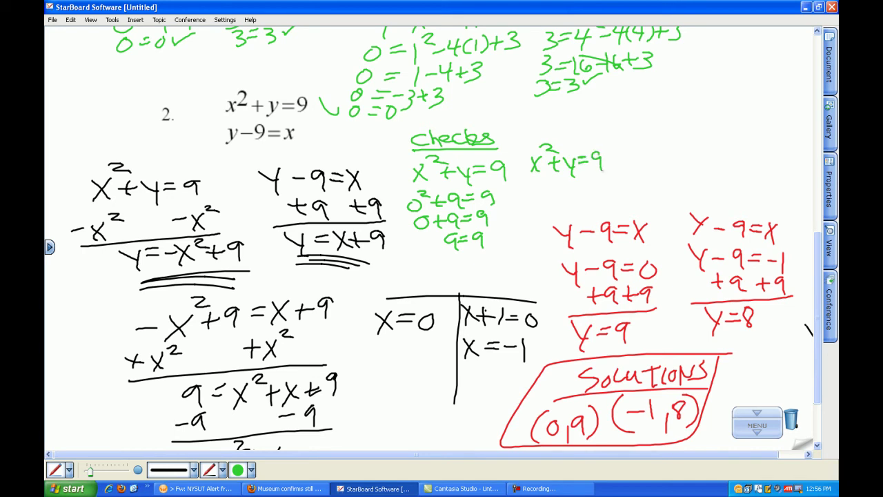
left_click_drag(526, 185, 523, 200)
left_click_drag(528, 193, 539, 200)
mouse_move(541, 185)
left_mouse_down()
mouse_move(545, 201)
mouse_move(553, 183)
mouse_move(566, 191)
left_mouse_up()
mouse_move(559, 185)
left_mouse_down()
mouse_move(559, 200)
mouse_move(589, 191)
left_mouse_up()
left_click_drag(579, 185, 600, 196)
Simplify to 1+8=9, conclude 9=9 and mark the second check correct.
mouse_move(541, 203)
left_mouse_down()
mouse_move(540, 218)
mouse_move(562, 209)
left_mouse_up()
mouse_move(553, 203)
left_mouse_down()
mouse_move(554, 215)
mouse_move(567, 205)
mouse_move(582, 210)
left_mouse_up()
mouse_move(575, 204)
left_mouse_down()
mouse_move(597, 213)
mouse_move(570, 221)
mouse_move(591, 212)
left_mouse_up()
left_click_drag(605, 212, 599, 219)
left_click_drag(607, 209, 620, 204)
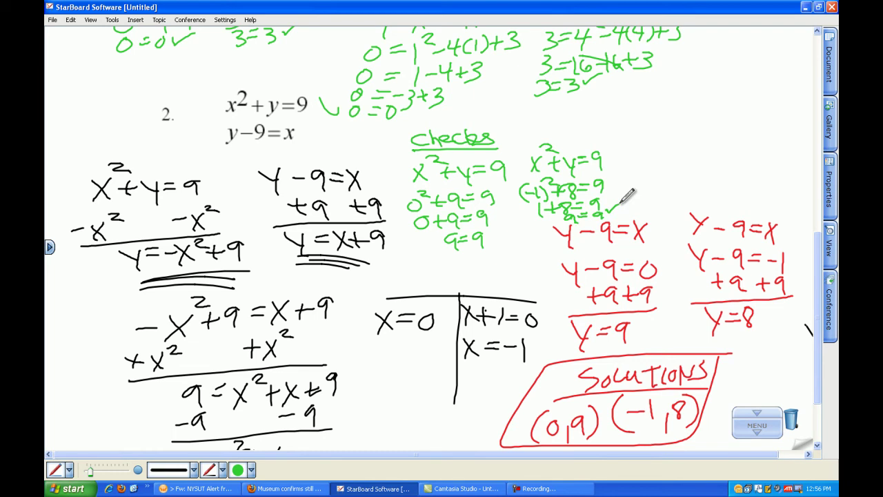
Check (0,9) in y−9=x: 9−9=0 reduces to 0=0, with a check mark.
left_click_drag(610, 116, 625, 136)
left_click_drag(632, 122, 670, 120)
left_click_drag(662, 125, 677, 117)
mouse_move(684, 112)
left_mouse_down()
mouse_move(693, 130)
mouse_move(686, 133)
left_mouse_up()
mouse_move(634, 142)
left_mouse_down()
mouse_move(630, 154)
mouse_move(647, 147)
left_mouse_up()
left_click_drag(650, 141, 653, 156)
left_click_drag(663, 150, 676, 143)
mouse_move(686, 141)
left_mouse_down()
mouse_move(680, 152)
mouse_move(691, 143)
left_mouse_up()
mouse_move(649, 159)
left_mouse_down()
mouse_move(640, 164)
mouse_move(650, 160)
left_mouse_up()
left_click_drag(659, 166, 669, 160)
mouse_move(682, 159)
left_mouse_down()
mouse_move(673, 167)
mouse_move(682, 159)
left_mouse_up()
left_click_drag(690, 161, 707, 156)
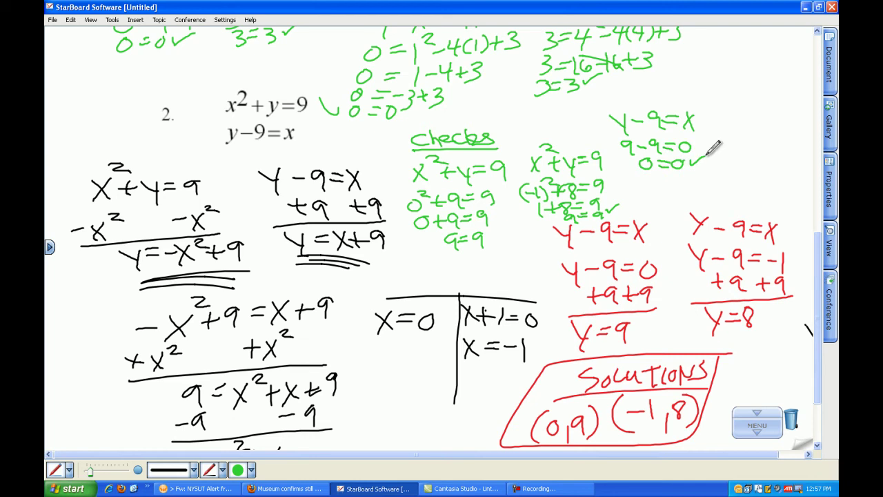
Check (−1,8) in y−9=x: 8−9=−1 reduces to −1=−1, with a check mark.
left_click_drag(724, 108, 733, 119)
left_click_drag(740, 108, 735, 131)
mouse_move(744, 119)
left_mouse_down()
mouse_move(768, 125)
mouse_move(787, 113)
left_mouse_up()
left_click_drag(778, 120, 803, 132)
mouse_move(738, 137)
left_mouse_down()
mouse_move(730, 148)
mouse_move(736, 139)
left_mouse_up()
mouse_move(744, 146)
left_mouse_down()
mouse_move(767, 156)
mouse_move(781, 149)
left_mouse_up()
left_click_drag(775, 145, 799, 148)
left_click_drag(804, 137, 803, 161)
mouse_move(738, 172)
left_mouse_down()
mouse_move(755, 170)
mouse_move(761, 184)
left_mouse_up()
left_click_drag(768, 174, 783, 166)
mouse_move(786, 173)
left_mouse_down()
mouse_move(798, 172)
mouse_move(802, 185)
left_mouse_up()
left_click_drag(728, 173, 744, 169)
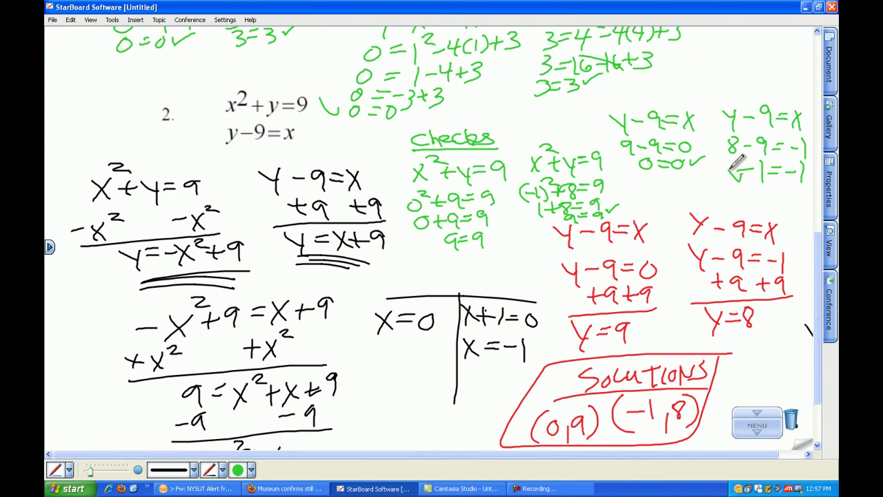
Circle x=0, x=−1 and the matching red 0 and −1 in black, then go to problem 3.
mouse_move(437, 302)
left_mouse_down()
mouse_move(400, 300)
mouse_move(439, 319)
mouse_move(359, 351)
left_mouse_up()
mouse_move(519, 326)
left_mouse_down()
mouse_move(452, 366)
mouse_move(533, 332)
left_mouse_up()
mouse_move(654, 256)
left_mouse_down()
mouse_move(666, 268)
mouse_move(656, 257)
left_mouse_up()
left_click_drag(795, 245, 801, 257)
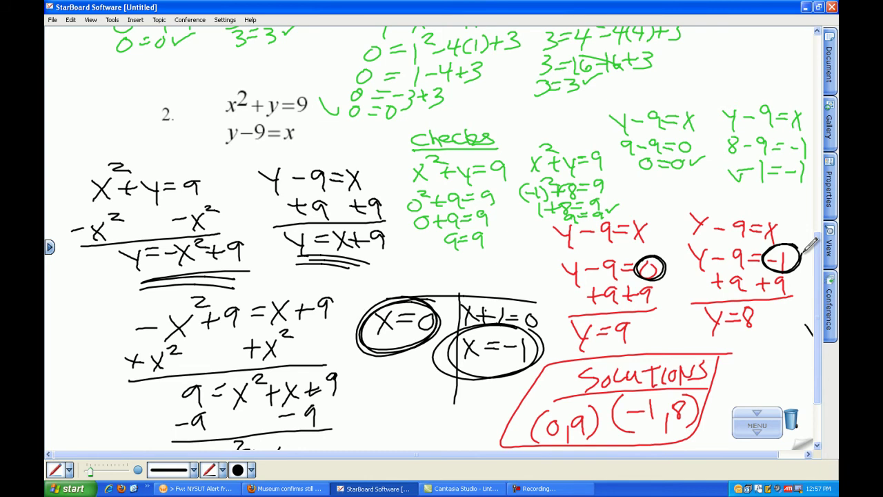
left_click(807, 441)
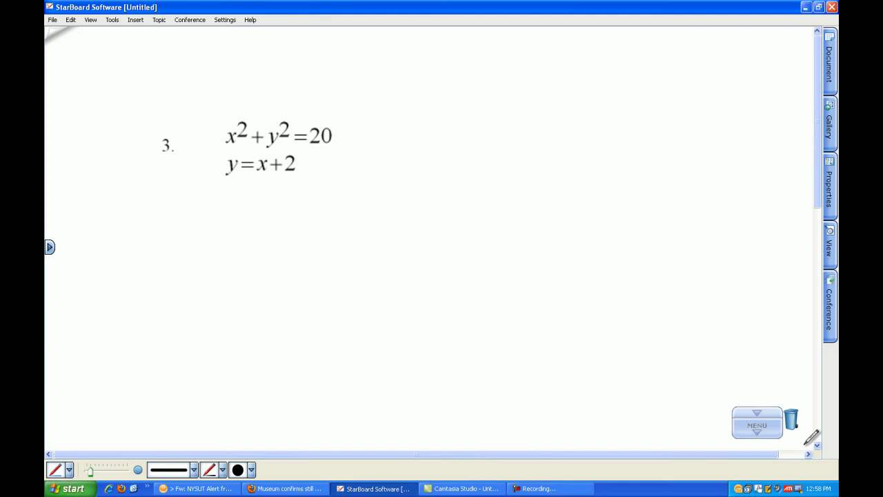
Write y = x+2 at the right and square both sides to y² = (x+2)².
mouse_move(614, 104)
left_mouse_down()
mouse_move(639, 132)
mouse_move(669, 107)
left_mouse_up()
left_click_drag(694, 106, 683, 128)
mouse_move(683, 106)
left_mouse_down()
mouse_move(700, 127)
mouse_move(722, 119)
left_mouse_up()
mouse_move(711, 110)
left_mouse_down()
mouse_move(709, 132)
mouse_move(748, 126)
left_mouse_up()
left_click_drag(632, 90, 691, 131)
left_click_drag(740, 101, 749, 135)
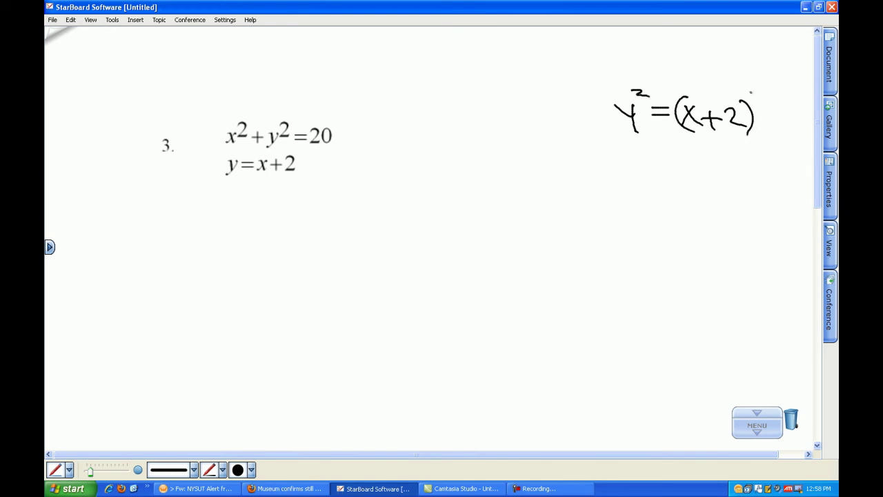
left_click_drag(745, 88, 763, 99)
Begin a new y² = line and write out (x+2)(x+2) below it.
left_click_drag(609, 152, 624, 163)
mouse_move(631, 150)
left_mouse_down()
mouse_move(626, 177)
mouse_move(651, 148)
mouse_move(671, 156)
left_mouse_up()
left_click_drag(655, 161, 673, 161)
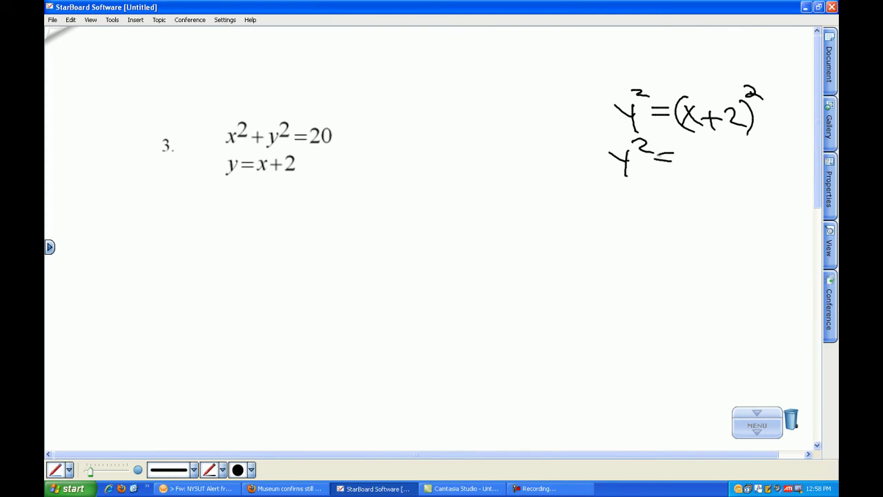
mouse_move(618, 216)
left_mouse_down()
mouse_move(630, 238)
mouse_move(618, 234)
left_mouse_up()
mouse_move(634, 225)
left_mouse_down()
mouse_move(652, 224)
mouse_move(642, 233)
left_mouse_up()
left_click_drag(656, 218, 668, 232)
left_click_drag(616, 207, 621, 239)
mouse_move(664, 207)
left_mouse_down()
mouse_move(668, 239)
mouse_move(686, 238)
left_mouse_up()
mouse_move(691, 215)
left_mouse_down()
mouse_move(704, 237)
mouse_move(692, 240)
left_mouse_up()
mouse_move(708, 226)
left_mouse_down()
mouse_move(722, 225)
mouse_move(712, 235)
left_mouse_up()
left_click_drag(722, 218, 733, 231)
left_click_drag(734, 207, 736, 238)
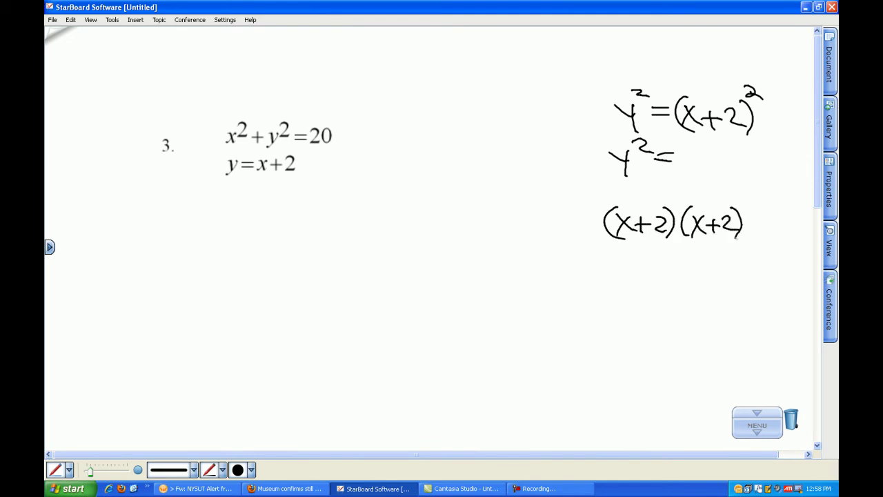
Distribute the factors: x(x+2)=x²+2x and 2(x+2)=2x+4.
left_click_drag(621, 257, 635, 279)
mouse_move(637, 257)
left_mouse_down()
mouse_move(619, 280)
mouse_move(667, 277)
left_mouse_up()
mouse_move(665, 254)
left_mouse_down()
mouse_move(653, 278)
mouse_move(686, 265)
left_mouse_up()
left_click_drag(676, 256, 697, 279)
left_click_drag(619, 294, 649, 317)
mouse_move(653, 291)
left_mouse_down()
mouse_move(664, 309)
mouse_move(653, 312)
mouse_move(682, 300)
left_mouse_up()
mouse_move(675, 292)
left_mouse_down()
mouse_move(675, 310)
mouse_move(698, 309)
left_mouse_up()
mouse_move(707, 270)
left_mouse_down()
mouse_move(733, 265)
mouse_move(725, 278)
left_mouse_up()
mouse_move(727, 254)
left_mouse_down()
mouse_move(740, 276)
mouse_move(754, 253)
mouse_move(762, 265)
left_mouse_up()
mouse_move(751, 257)
left_mouse_down()
mouse_move(751, 275)
mouse_move(786, 276)
left_mouse_up()
mouse_move(786, 260)
left_mouse_down()
mouse_move(757, 292)
mouse_move(763, 299)
left_mouse_up()
mouse_move(763, 286)
left_mouse_down()
mouse_move(773, 301)
mouse_move(763, 301)
left_mouse_up()
mouse_move(773, 293)
left_mouse_down()
mouse_move(786, 293)
mouse_move(780, 301)
left_mouse_up()
left_click_drag(788, 284, 794, 303)
Draw a sum line and add the partial products to x²+4x+4.
mouse_move(803, 309)
left_mouse_down()
mouse_move(712, 317)
mouse_move(726, 341)
left_mouse_up()
left_click_drag(724, 322, 709, 345)
left_click_drag(729, 320, 737, 331)
mouse_move(734, 335)
left_mouse_down()
mouse_move(750, 334)
mouse_move(742, 343)
left_mouse_up()
left_click_drag(758, 323, 762, 345)
mouse_move(765, 325)
left_mouse_down()
mouse_move(776, 341)
mouse_move(763, 343)
mouse_move(788, 334)
left_mouse_up()
mouse_move(781, 324)
left_mouse_down()
mouse_move(781, 345)
mouse_move(791, 336)
left_mouse_up()
left_click_drag(791, 335, 802, 334)
left_click_drag(798, 322, 798, 345)
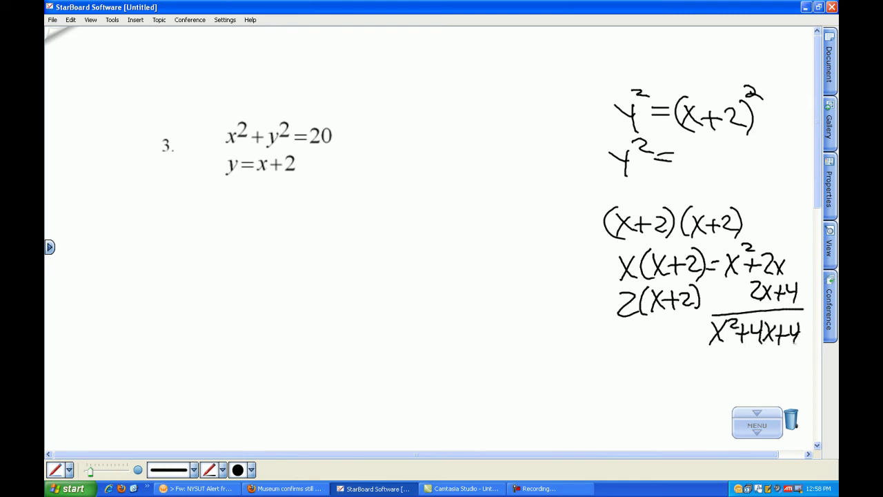
Complete the line as y² = x²+4x+4.
left_click_drag(685, 153, 697, 173)
mouse_move(696, 152)
left_mouse_down()
mouse_move(684, 174)
mouse_move(707, 154)
mouse_move(720, 162)
left_mouse_up()
mouse_move(712, 155)
left_mouse_down()
mouse_move(712, 168)
mouse_move(737, 161)
left_mouse_up()
mouse_move(733, 150)
left_mouse_down()
mouse_move(733, 171)
mouse_move(749, 171)
left_mouse_up()
mouse_move(747, 155)
left_mouse_down()
mouse_move(736, 173)
mouse_move(764, 165)
mouse_move(757, 174)
left_mouse_up()
mouse_move(766, 153)
left_mouse_down()
mouse_move(778, 162)
mouse_move(771, 181)
left_mouse_up()
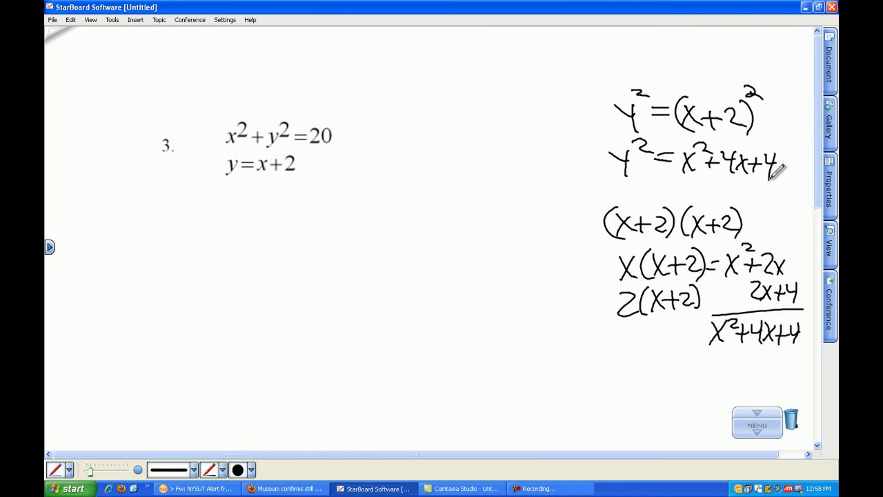
Draw an arrow down from x²+y²=20 and write x²+x²+4x+4 = 20.
mouse_move(218, 145)
left_mouse_down()
mouse_move(192, 193)
mouse_move(153, 216)
left_mouse_up()
mouse_move(157, 202)
left_mouse_down()
mouse_move(151, 218)
mouse_move(171, 215)
mouse_move(163, 257)
left_mouse_up()
mouse_move(166, 230)
left_mouse_down()
mouse_move(141, 257)
mouse_move(173, 232)
mouse_move(217, 240)
mouse_move(207, 250)
mouse_move(238, 238)
mouse_move(242, 254)
left_mouse_up()
left_click_drag(239, 230, 226, 254)
mouse_move(242, 216)
left_mouse_down()
mouse_move(259, 213)
mouse_move(267, 240)
left_mouse_up()
mouse_move(260, 233)
left_mouse_down()
mouse_move(260, 250)
mouse_move(289, 239)
mouse_move(284, 252)
left_mouse_up()
mouse_move(290, 234)
left_mouse_down()
mouse_move(305, 252)
mouse_move(290, 253)
left_mouse_up()
mouse_move(308, 242)
left_mouse_down()
mouse_move(327, 241)
mouse_move(317, 250)
left_mouse_up()
mouse_move(331, 231)
left_mouse_down()
mouse_move(329, 243)
mouse_move(345, 243)
left_mouse_up()
mouse_move(341, 231)
left_mouse_down()
mouse_move(340, 254)
mouse_move(375, 240)
left_mouse_up()
left_click_drag(380, 238, 404, 256)
left_click_drag(415, 236, 419, 243)
Circle y²=x²+4x+4, link it to x²+y²=20, and bracket the substituted x²+4x+4.
mouse_move(729, 136)
left_mouse_down()
mouse_move(668, 128)
mouse_move(682, 204)
mouse_move(776, 147)
mouse_move(711, 131)
left_mouse_up()
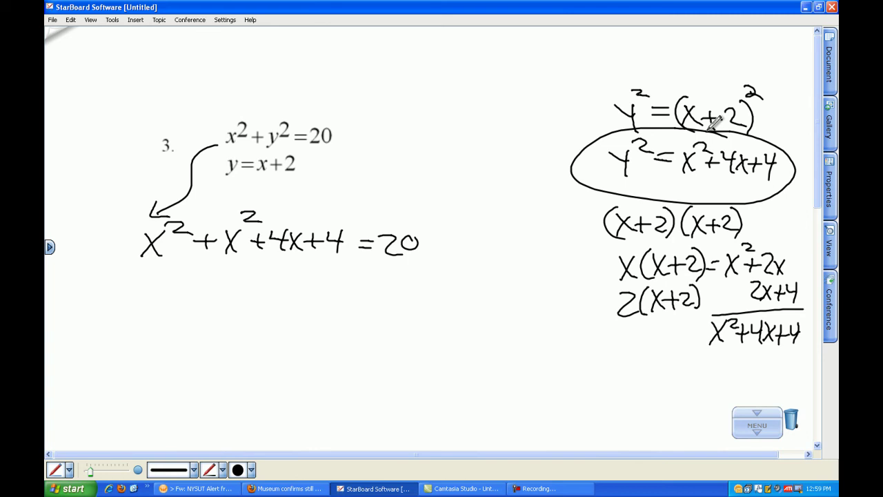
mouse_move(591, 173)
left_mouse_down()
mouse_move(518, 157)
mouse_move(383, 199)
mouse_move(290, 145)
mouse_move(310, 148)
mouse_move(296, 153)
left_mouse_up()
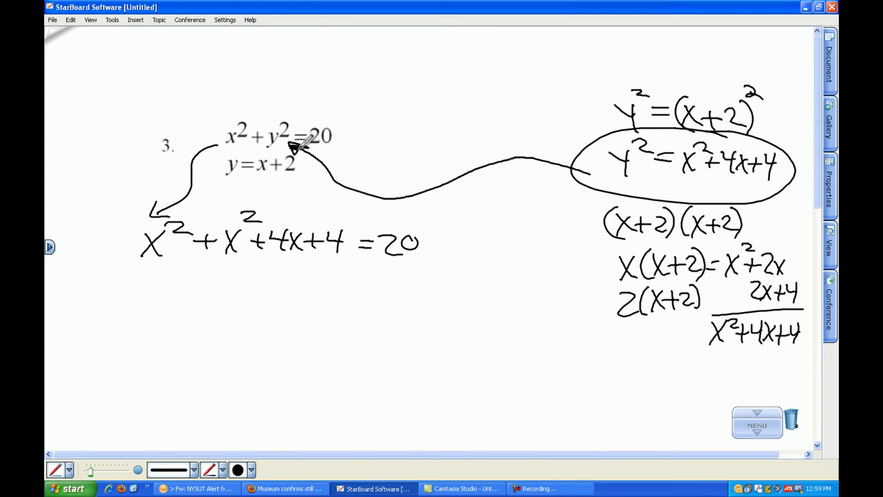
mouse_move(341, 215)
left_mouse_down()
mouse_move(350, 230)
mouse_move(345, 268)
left_mouse_up()
mouse_move(226, 204)
left_mouse_down()
mouse_move(219, 219)
mouse_move(231, 269)
left_mouse_up()
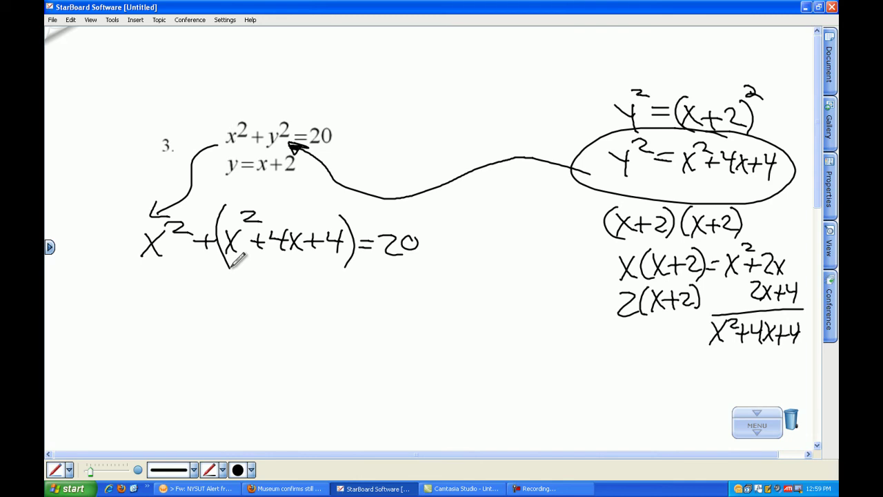
Write the simplified equation 2x²+4x+4=20 below the substituted equation.
mouse_move(123, 294)
left_mouse_down()
mouse_move(135, 292)
mouse_move(147, 316)
mouse_move(170, 318)
left_mouse_up()
left_click_drag(171, 297, 156, 319)
left_click_drag(181, 280, 203, 301)
mouse_move(195, 292)
left_mouse_down()
mouse_move(195, 313)
mouse_move(223, 300)
mouse_move(221, 314)
left_mouse_up()
mouse_move(225, 293)
left_mouse_down()
mouse_move(243, 313)
mouse_move(225, 315)
left_mouse_up()
mouse_move(246, 301)
left_mouse_down()
mouse_move(260, 300)
mouse_move(252, 310)
left_mouse_up()
left_click_drag(264, 289, 277, 315)
left_click_drag(283, 302, 296, 294)
mouse_move(300, 291)
left_mouse_down()
mouse_move(312, 307)
mouse_move(321, 291)
left_mouse_up()
Write −20 under both sides and rule a line beneath.
left_click_drag(278, 324, 291, 324)
left_click_drag(295, 319, 310, 331)
left_click_drag(324, 315, 323, 316)
mouse_move(222, 330)
left_mouse_down()
mouse_move(244, 338)
mouse_move(264, 323)
left_mouse_up()
mouse_move(337, 342)
left_mouse_down()
mouse_move(104, 349)
mouse_move(136, 367)
mouse_move(142, 387)
left_mouse_up()
mouse_move(155, 368)
left_mouse_down()
mouse_move(144, 390)
mouse_move(156, 386)
left_mouse_up()
Write the result 2x²+4x−16=0 under the line and start the factoring X.
left_click_drag(156, 355, 178, 366)
mouse_move(175, 370)
left_mouse_down()
mouse_move(192, 370)
mouse_move(180, 379)
left_mouse_up()
left_click_drag(195, 357, 207, 376)
left_click_drag(215, 358, 214, 381)
mouse_move(221, 360)
left_mouse_down()
mouse_move(239, 374)
mouse_move(225, 372)
left_mouse_up()
mouse_move(250, 356)
left_mouse_down()
mouse_move(247, 377)
mouse_move(259, 373)
left_mouse_up()
left_click_drag(268, 364, 302, 360)
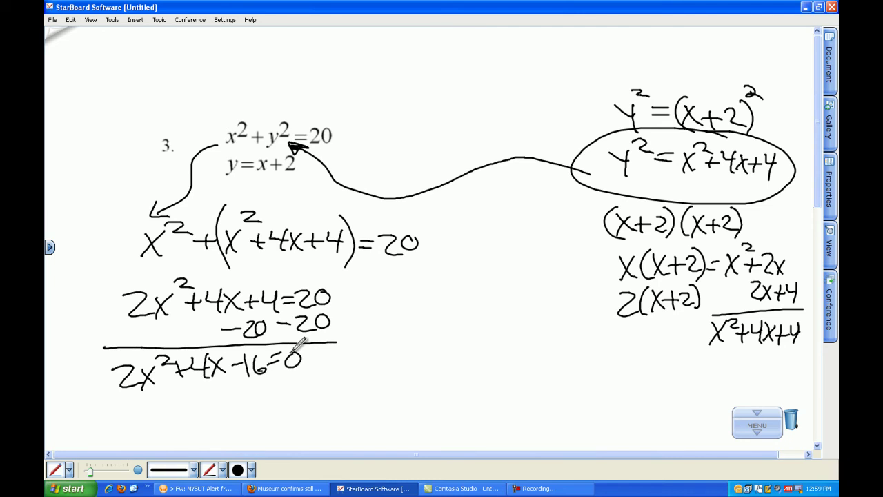
left_click_drag(475, 249, 395, 370)
Draw the factoring X with −32 on top, 4 below, and +8 and −4 on the sides.
left_click_drag(390, 261, 479, 359)
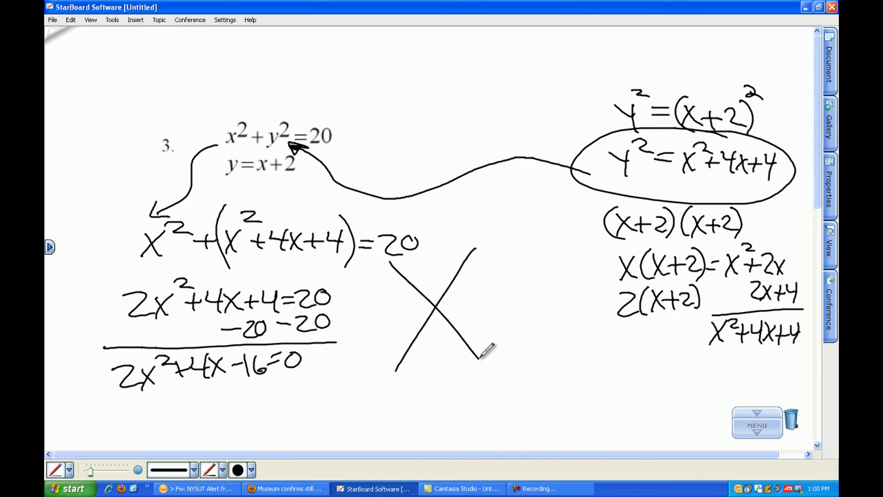
mouse_move(404, 275)
left_mouse_down()
mouse_move(430, 261)
mouse_move(430, 278)
mouse_move(453, 275)
left_mouse_up()
mouse_move(428, 334)
left_mouse_down()
mouse_move(446, 349)
mouse_move(434, 360)
left_mouse_up()
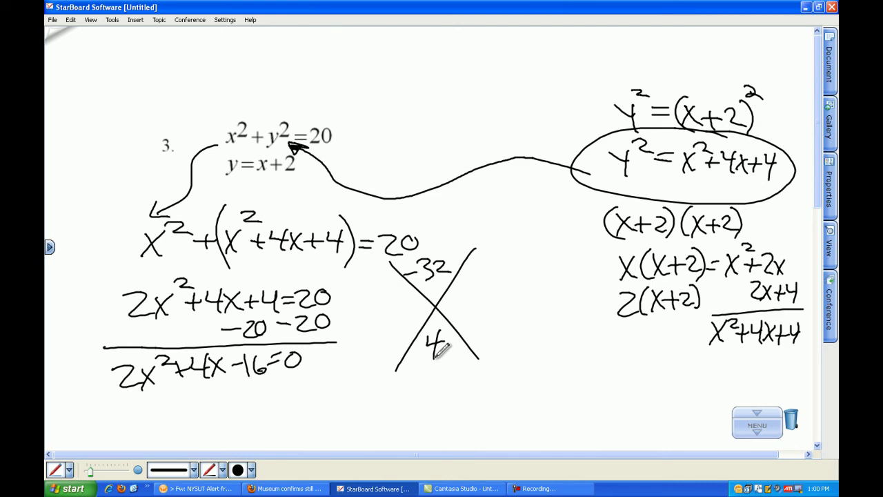
mouse_move(397, 304)
left_mouse_down()
mouse_move(384, 325)
mouse_move(397, 307)
left_mouse_up()
mouse_move(456, 289)
left_mouse_down()
mouse_move(476, 301)
mouse_move(473, 314)
left_mouse_up()
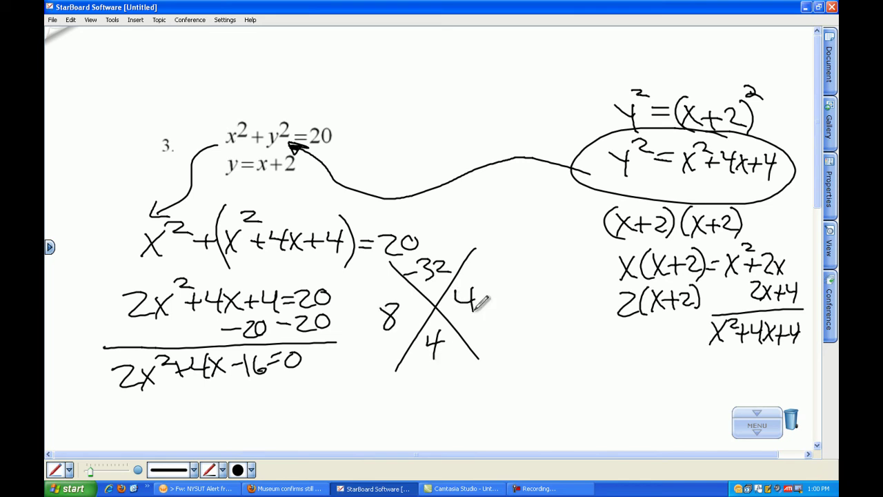
mouse_move(359, 317)
left_mouse_down()
mouse_move(371, 316)
mouse_move(365, 328)
left_mouse_up()
left_click_drag(445, 307, 460, 307)
left_click_drag(819, 197, 830, 250)
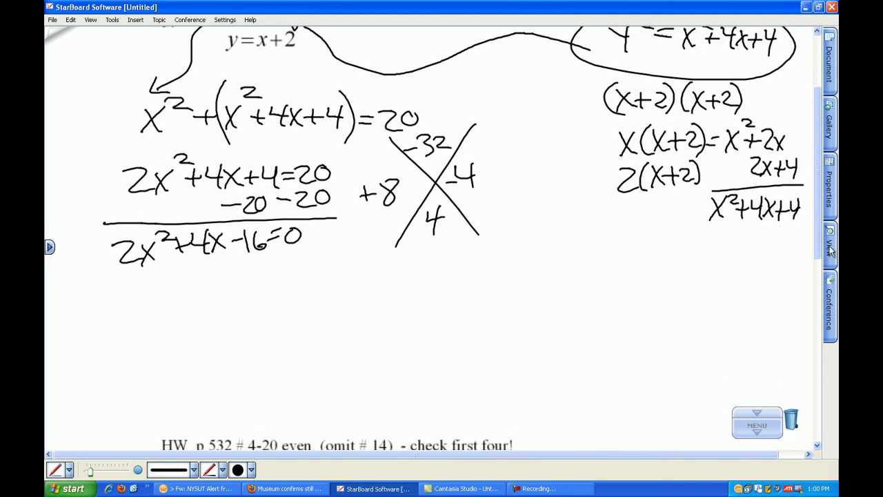
Rewrite the quadratic with a split middle term as 2x²+8x−4x−16=0.
mouse_move(113, 293)
left_mouse_down()
mouse_move(136, 311)
mouse_move(155, 312)
mouse_move(139, 310)
left_mouse_up()
left_click_drag(159, 273, 186, 295)
mouse_move(176, 286)
left_mouse_down()
mouse_move(175, 303)
mouse_move(190, 280)
mouse_move(221, 297)
mouse_move(208, 298)
left_mouse_up()
mouse_move(233, 284)
left_mouse_down()
mouse_move(268, 284)
mouse_move(263, 294)
left_mouse_up()
mouse_move(270, 273)
left_mouse_down()
mouse_move(280, 291)
mouse_move(269, 295)
mouse_move(299, 281)
mouse_move(305, 291)
left_mouse_up()
mouse_move(315, 270)
left_mouse_down()
mouse_move(316, 281)
mouse_move(336, 276)
left_mouse_up()
left_click_drag(326, 283, 337, 283)
mouse_move(349, 272)
left_mouse_down()
mouse_move(344, 280)
mouse_move(349, 272)
left_mouse_up()
Group 2x²+8x and factor out 2x, writing 2x(x+4.
left_click_drag(224, 302, 128, 319)
left_click_drag(115, 333, 142, 351)
mouse_move(137, 335)
left_mouse_down()
mouse_move(148, 351)
mouse_move(134, 350)
left_mouse_up()
left_click_drag(162, 326, 161, 351)
mouse_move(173, 333)
left_mouse_down()
mouse_move(185, 352)
mouse_move(173, 352)
left_mouse_up()
mouse_move(192, 339)
left_mouse_down()
mouse_move(206, 338)
mouse_move(200, 344)
left_mouse_up()
mouse_move(217, 324)
left_mouse_down()
mouse_move(211, 337)
mouse_move(225, 335)
left_mouse_up()
mouse_move(219, 323)
left_mouse_down()
mouse_move(221, 345)
mouse_move(235, 343)
left_mouse_up()
Group −4x−16 and factor it as −4(x+4), completing 2x(x+4)−4(x+4)=0.
mouse_move(322, 296)
left_mouse_down()
mouse_move(252, 299)
mouse_move(261, 321)
mouse_move(280, 323)
mouse_move(279, 338)
left_mouse_up()
mouse_move(297, 303)
left_mouse_down()
mouse_move(289, 329)
mouse_move(296, 336)
left_mouse_up()
mouse_move(301, 311)
left_mouse_down()
mouse_move(312, 334)
mouse_move(301, 330)
left_mouse_up()
mouse_move(318, 320)
left_mouse_down()
mouse_move(333, 319)
mouse_move(329, 328)
left_mouse_up()
mouse_move(334, 311)
left_mouse_down()
mouse_move(348, 315)
mouse_move(341, 330)
left_mouse_up()
mouse_move(339, 305)
left_mouse_down()
mouse_move(349, 298)
mouse_move(351, 331)
left_mouse_up()
mouse_move(357, 316)
left_mouse_down()
mouse_move(373, 315)
mouse_move(368, 307)
left_mouse_up()
left_click_drag(383, 311, 384, 312)
Write the fully factored form (x+4)(2x−4)=0.
left_click_drag(150, 370, 164, 393)
mouse_move(164, 371)
left_mouse_down()
mouse_move(148, 393)
mouse_move(182, 379)
left_mouse_up()
mouse_move(174, 370)
left_mouse_down()
mouse_move(175, 388)
mouse_move(199, 377)
mouse_move(196, 388)
left_mouse_up()
left_click_drag(200, 362, 203, 392)
left_click_drag(151, 362, 157, 404)
left_click_drag(223, 355, 219, 387)
left_click_drag(221, 367, 238, 384)
mouse_move(234, 366)
left_mouse_down()
mouse_move(248, 388)
mouse_move(235, 388)
left_mouse_up()
mouse_move(251, 372)
left_mouse_down()
mouse_move(278, 368)
mouse_move(273, 383)
left_mouse_up()
mouse_move(280, 347)
left_mouse_down()
mouse_move(280, 384)
mouse_move(305, 361)
left_mouse_up()
left_click_drag(290, 370, 315, 360)
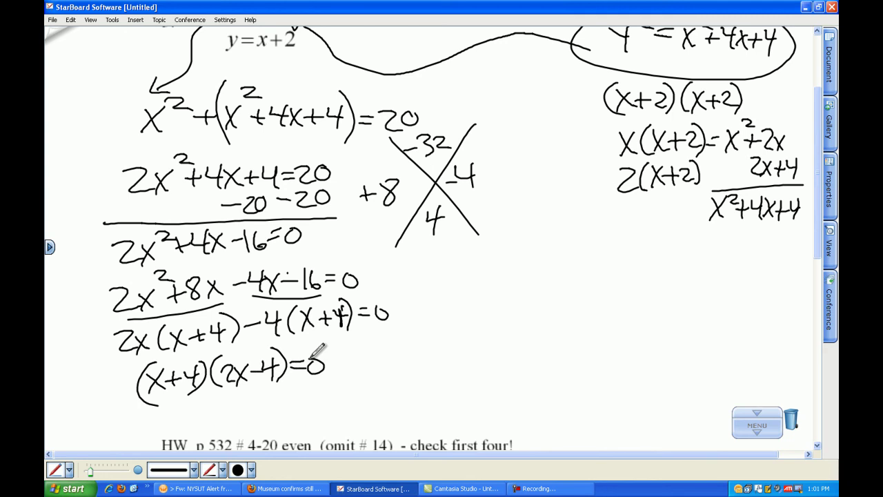
Draw T-chart dividing lines and write x+4 in the left column.
left_click_drag(386, 260, 601, 266)
left_click_drag(493, 259, 480, 385)
mouse_move(383, 275)
left_mouse_down()
mouse_move(400, 296)
mouse_move(384, 297)
left_mouse_up()
mouse_move(398, 286)
left_mouse_down()
mouse_move(421, 285)
mouse_move(406, 295)
left_mouse_up()
left_click_drag(423, 274, 435, 298)
left_click_drag(439, 286, 455, 278)
Set x+4=0, subtract 4 from both sides, and get x=−4.
mouse_move(469, 275)
left_mouse_down()
mouse_move(461, 279)
mouse_move(471, 276)
left_mouse_up()
left_click_drag(400, 305, 414, 305)
left_click_drag(419, 296, 427, 316)
mouse_move(436, 305)
left_mouse_down()
mouse_move(470, 306)
mouse_move(463, 317)
left_mouse_up()
mouse_move(388, 321)
left_mouse_down()
mouse_move(474, 320)
mouse_move(402, 353)
mouse_move(388, 350)
left_mouse_up()
left_click_drag(409, 336, 420, 334)
left_click_drag(409, 342, 442, 339)
mouse_move(446, 327)
left_mouse_down()
mouse_move(442, 338)
mouse_move(461, 337)
left_mouse_up()
left_click_drag(454, 327, 451, 351)
Write 2x−4=0 in the right column, add 4 to both sides, and rule a line.
left_click_drag(503, 275, 539, 294)
mouse_move(538, 276)
left_mouse_down()
mouse_move(524, 294)
mouse_move(557, 284)
left_mouse_up()
mouse_move(560, 275)
left_mouse_down()
mouse_move(561, 290)
mouse_move(578, 287)
left_mouse_up()
mouse_move(572, 275)
left_mouse_down()
mouse_move(572, 296)
mouse_move(591, 281)
left_mouse_up()
left_click_drag(580, 289, 603, 281)
left_click_drag(534, 305, 555, 305)
mouse_move(542, 297)
left_mouse_down()
mouse_move(543, 314)
mouse_move(571, 309)
left_mouse_up()
mouse_move(568, 299)
left_mouse_down()
mouse_move(567, 319)
mouse_move(592, 308)
left_mouse_up()
mouse_move(581, 300)
left_mouse_down()
mouse_move(582, 316)
mouse_move(608, 312)
mouse_move(603, 324)
left_mouse_up()
mouse_move(497, 325)
left_mouse_down()
mouse_move(610, 321)
mouse_move(516, 351)
mouse_move(533, 352)
left_mouse_up()
Write 2x=4, divide both sides by 2, and get x=2.
left_click_drag(532, 333, 519, 352)
left_click_drag(536, 343, 550, 342)
left_click_drag(543, 337, 573, 340)
left_click_drag(567, 327, 566, 352)
mouse_move(492, 352)
left_mouse_down()
mouse_move(533, 348)
mouse_move(513, 367)
mouse_move(569, 353)
left_mouse_up()
left_click_drag(543, 357, 558, 372)
left_click_drag(497, 383, 511, 405)
mouse_move(510, 382)
left_mouse_down()
mouse_move(495, 406)
mouse_move(525, 392)
left_mouse_up()
left_click_drag(511, 388, 556, 397)
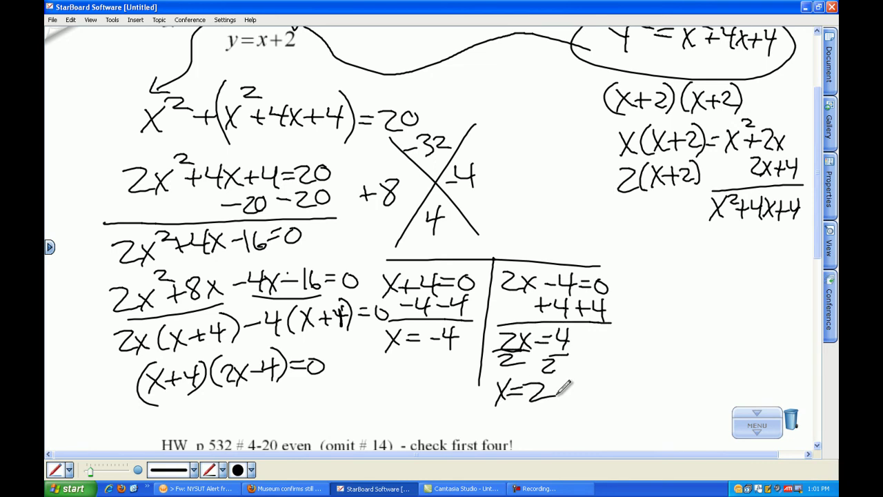
Erase the old expansion work on the right and write y=x+2 in red.
scroll(820, 238, "up", 2)
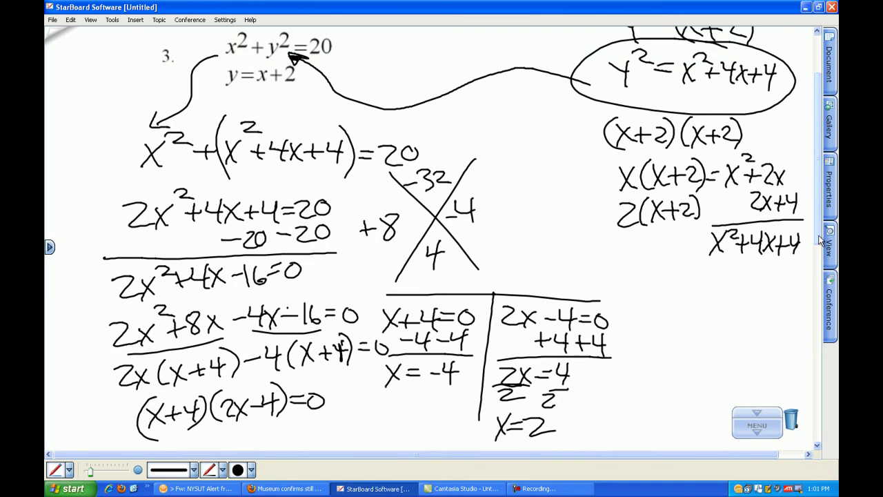
mouse_move(801, 241)
left_mouse_down()
mouse_move(719, 233)
mouse_move(734, 216)
mouse_move(621, 166)
mouse_move(625, 118)
mouse_move(763, 181)
mouse_move(790, 225)
mouse_move(741, 170)
mouse_move(736, 49)
mouse_move(725, 34)
mouse_move(805, 113)
mouse_move(667, 93)
left_mouse_up()
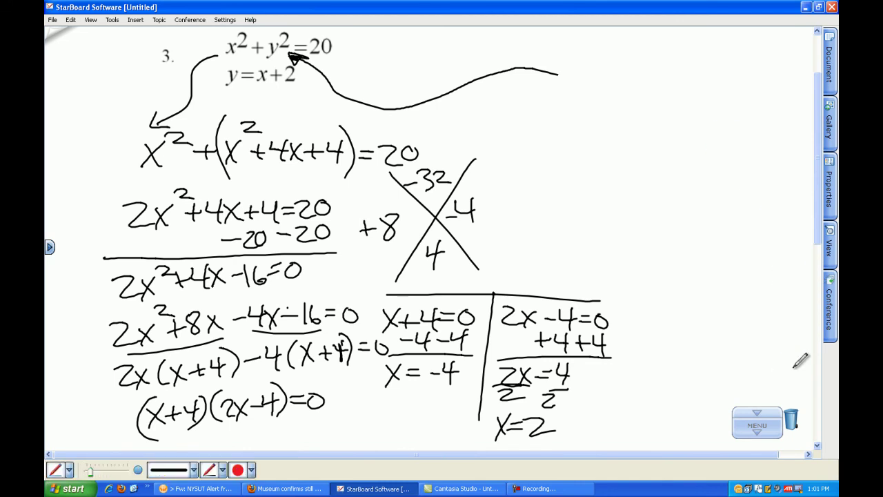
mouse_move(615, 252)
left_mouse_down()
mouse_move(639, 263)
mouse_move(638, 279)
left_mouse_up()
mouse_move(647, 261)
left_mouse_down()
mouse_move(663, 261)
mouse_move(662, 251)
left_mouse_up()
mouse_move(668, 247)
left_mouse_down()
mouse_move(683, 267)
mouse_move(668, 268)
mouse_move(694, 270)
mouse_move(703, 257)
left_mouse_up()
left_click_drag(708, 253, 733, 263)
Substitute x=2 into y=x+2, writing y=2+2 and y=4.
left_click_drag(629, 286, 647, 311)
mouse_move(651, 297)
left_mouse_down()
mouse_move(669, 296)
mouse_move(667, 287)
left_mouse_up()
mouse_move(669, 281)
left_mouse_down()
mouse_move(679, 297)
mouse_move(694, 298)
left_mouse_up()
left_click_drag(694, 290, 707, 289)
mouse_move(700, 283)
left_mouse_down()
mouse_move(699, 297)
mouse_move(729, 297)
left_mouse_up()
left_click_drag(637, 319, 657, 345)
mouse_move(664, 327)
left_mouse_down()
mouse_move(681, 325)
mouse_move(679, 319)
left_mouse_up()
mouse_move(684, 314)
left_mouse_down()
mouse_move(703, 320)
mouse_move(696, 333)
left_mouse_up()
left_click_drag(747, 247, 755, 260)
left_click_drag(763, 247, 756, 276)
left_click_drag(762, 261, 777, 252)
mouse_move(774, 246)
left_mouse_down()
mouse_move(785, 265)
mouse_move(775, 268)
left_mouse_up()
Write a second y=x+2 and substitute x=−4, writing y=−4+2 and y=−2.
mouse_move(783, 258)
left_mouse_down()
mouse_move(793, 257)
mouse_move(790, 268)
left_mouse_up()
left_click_drag(797, 251, 809, 264)
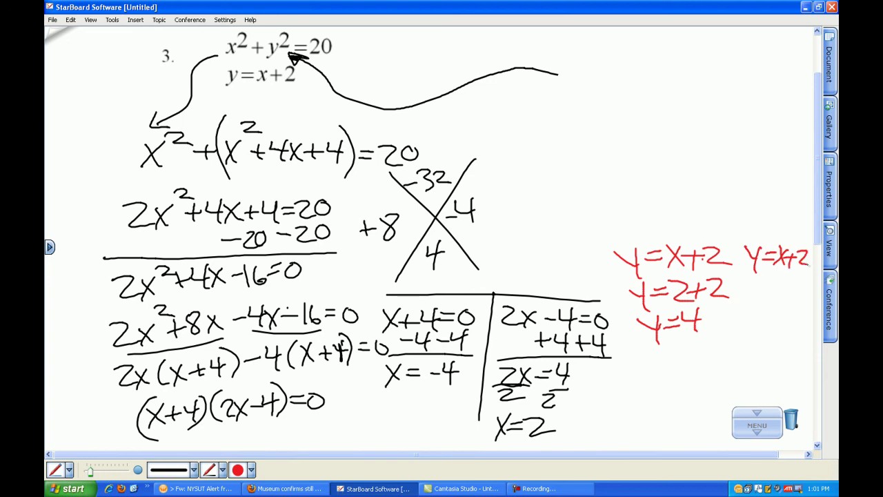
left_click_drag(746, 280, 755, 295)
left_click_drag(760, 279, 755, 308)
left_click_drag(762, 291, 794, 289)
left_click_drag(791, 280, 792, 302)
left_click_drag(658, 455, 684, 454)
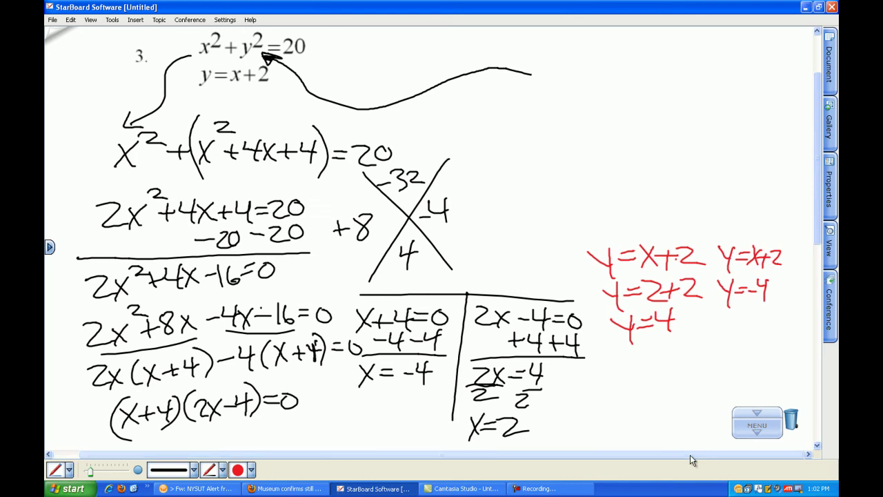
left_click_drag(776, 281, 776, 300)
left_click_drag(789, 285, 805, 301)
left_click_drag(716, 312, 735, 323)
mouse_move(739, 309)
left_mouse_down()
mouse_move(733, 337)
mouse_move(757, 312)
left_mouse_up()
mouse_move(742, 319)
left_mouse_down()
mouse_move(769, 312)
mouse_move(787, 321)
left_mouse_up()
Write SOLUTIONS (−4,−2)(2,4), correcting the second pair, and erase the black curve's tail.
mouse_move(619, 349)
left_mouse_down()
mouse_move(598, 359)
mouse_move(653, 360)
mouse_move(676, 346)
mouse_move(685, 361)
mouse_move(722, 344)
mouse_move(575, 376)
mouse_move(719, 362)
left_mouse_up()
mouse_move(584, 385)
left_mouse_down()
mouse_move(573, 413)
mouse_move(592, 403)
left_mouse_up()
left_click_drag(597, 389, 611, 412)
left_click_drag(620, 393, 636, 389)
mouse_move(628, 390)
left_mouse_down()
mouse_move(644, 401)
mouse_move(639, 409)
left_mouse_up()
mouse_move(655, 373)
left_mouse_down()
mouse_move(648, 401)
mouse_move(674, 406)
mouse_move(697, 385)
left_mouse_up()
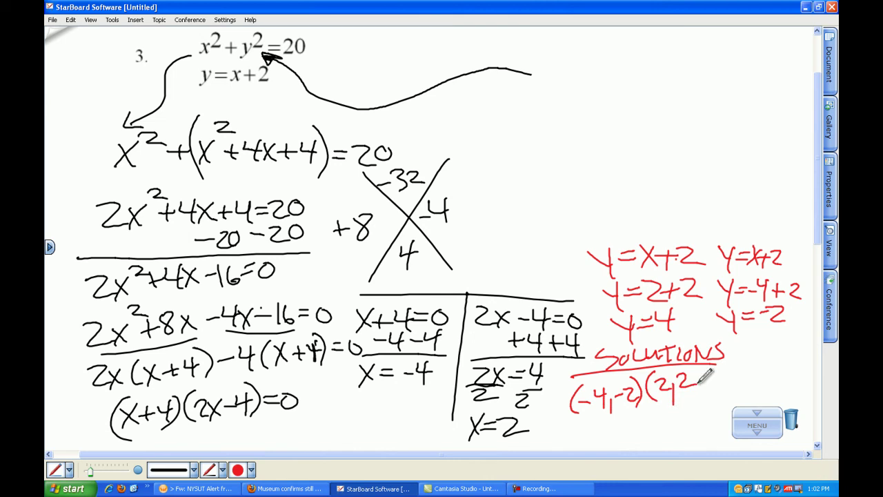
mouse_move(687, 387)
left_mouse_down()
mouse_move(656, 383)
mouse_move(678, 394)
left_mouse_up()
mouse_move(684, 384)
left_mouse_down()
mouse_move(684, 401)
mouse_move(706, 387)
left_mouse_up()
left_click_drag(702, 376, 701, 407)
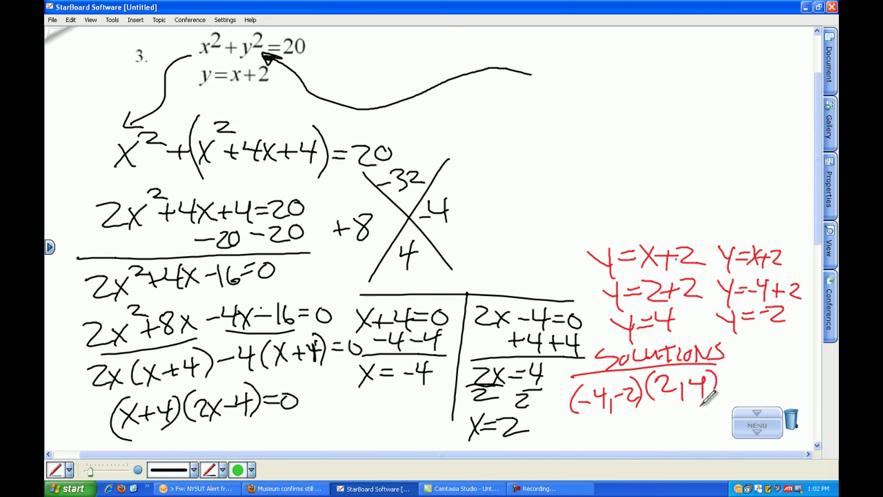
mouse_move(532, 72)
left_mouse_down()
mouse_move(497, 69)
mouse_move(349, 110)
left_mouse_up()
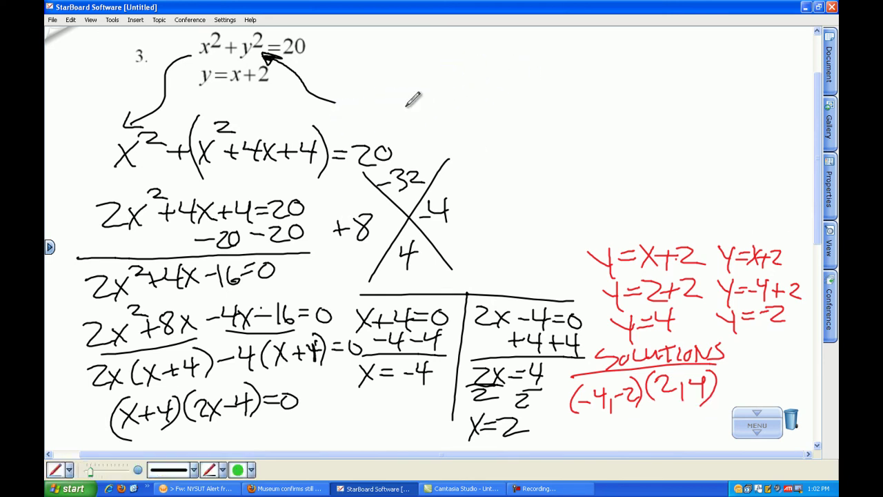
Label the check 'ck' in green and write x²+y²=20 beneath it.
mouse_move(442, 93)
left_mouse_down()
mouse_move(441, 134)
mouse_move(438, 120)
mouse_move(455, 132)
mouse_move(459, 116)
mouse_move(485, 118)
left_mouse_up()
left_click_drag(475, 118, 477, 131)
left_click_drag(483, 115, 503, 127)
mouse_move(499, 119)
left_mouse_down()
mouse_move(503, 139)
mouse_move(511, 114)
mouse_move(530, 121)
left_mouse_up()
left_click_drag(515, 127, 549, 130)
mouse_move(559, 119)
left_mouse_down()
mouse_move(555, 129)
mouse_move(568, 122)
left_mouse_up()
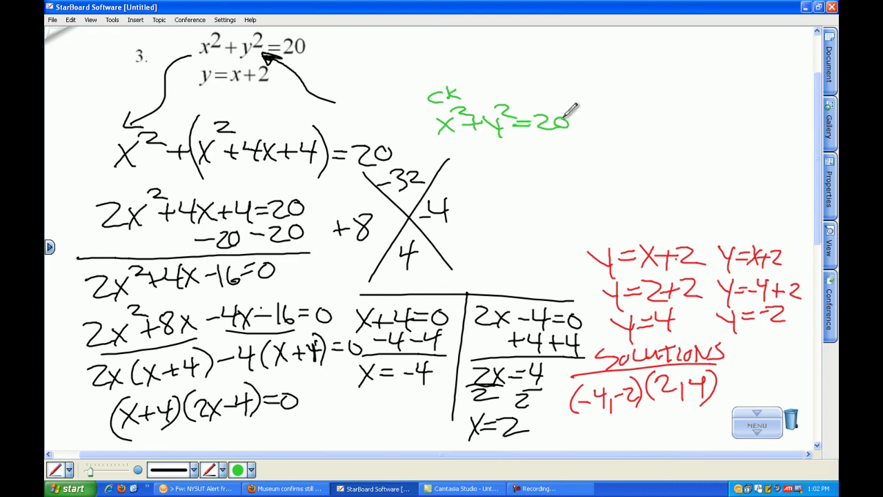
Substitute (-4,-2) into x²+y²=20 on the next line.
mouse_move(445, 145)
left_mouse_down()
mouse_move(440, 163)
mouse_move(453, 156)
left_mouse_up()
mouse_move(461, 147)
left_mouse_down()
mouse_move(472, 153)
mouse_move(468, 164)
left_mouse_up()
mouse_move(471, 145)
left_mouse_down()
mouse_move(476, 163)
mouse_move(479, 145)
mouse_move(486, 149)
left_mouse_up()
mouse_move(481, 153)
left_mouse_down()
mouse_move(494, 154)
mouse_move(488, 160)
left_mouse_up()
mouse_move(500, 147)
left_mouse_down()
mouse_move(511, 160)
mouse_move(516, 145)
mouse_move(532, 149)
left_mouse_up()
left_click_drag(519, 154, 548, 154)
mouse_move(552, 147)
left_mouse_down()
mouse_move(538, 163)
mouse_move(569, 153)
left_mouse_up()
Simplify the first check to 16+4=20 and conclude 20=20.
mouse_move(456, 182)
left_mouse_down()
mouse_move(457, 198)
mouse_move(476, 191)
left_mouse_up()
left_click_drag(479, 193, 520, 192)
mouse_move(516, 181)
left_mouse_down()
mouse_move(515, 201)
mouse_move(536, 184)
left_mouse_up()
left_click_drag(519, 193, 552, 198)
mouse_move(559, 185)
left_mouse_down()
mouse_move(552, 195)
mouse_move(561, 185)
left_mouse_up()
mouse_move(482, 215)
left_mouse_down()
mouse_move(494, 225)
mouse_move(501, 216)
mouse_move(526, 222)
left_mouse_up()
mouse_move(512, 216)
left_mouse_down()
mouse_move(545, 226)
mouse_move(549, 217)
left_mouse_up()
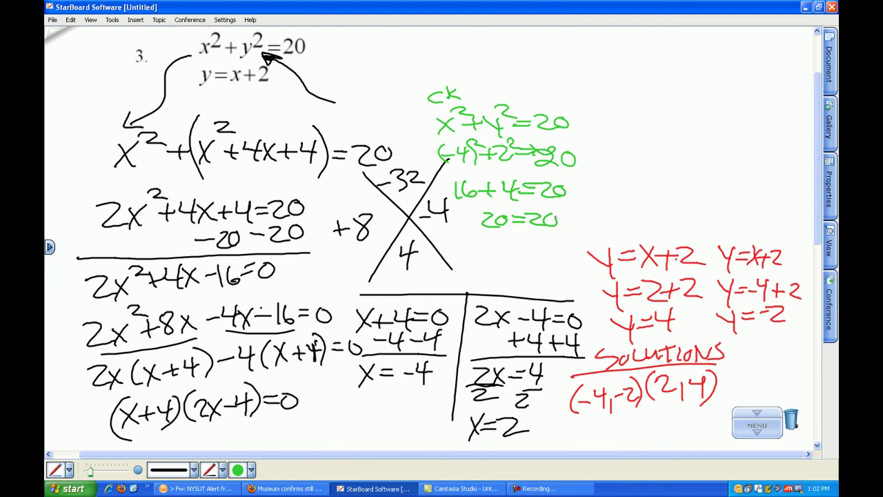
Write a second x²+y²=20 in green to check the pair (2,4).
left_click_drag(588, 116, 601, 132)
mouse_move(600, 114)
left_mouse_down()
mouse_move(586, 134)
mouse_move(614, 113)
mouse_move(625, 123)
left_mouse_up()
left_click_drag(615, 114, 615, 132)
mouse_move(629, 117)
left_mouse_down()
mouse_move(644, 118)
mouse_move(642, 139)
left_mouse_up()
left_click_drag(644, 105, 661, 118)
mouse_move(654, 128)
left_mouse_down()
mouse_move(674, 127)
mouse_move(671, 120)
left_mouse_up()
left_click_drag(678, 118, 696, 131)
mouse_move(700, 121)
left_mouse_down()
mouse_move(695, 132)
mouse_move(700, 120)
left_mouse_up()
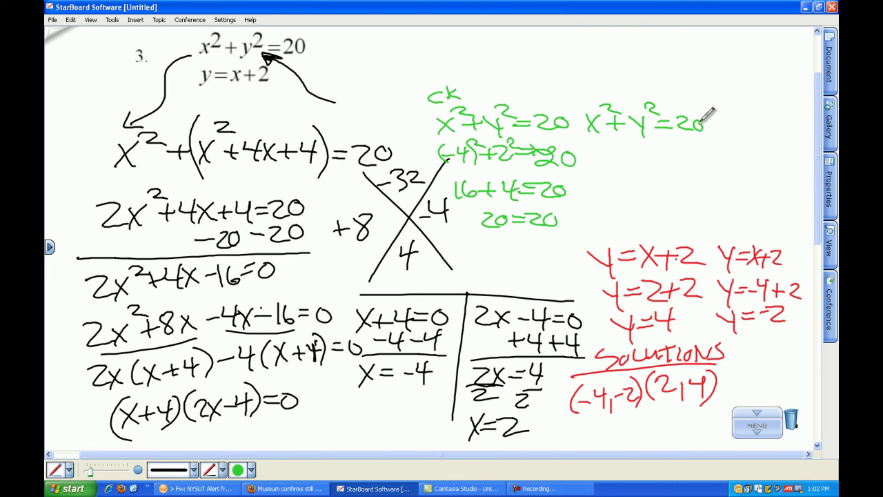
Substitute (2,4) to write 2²+4²=20.
mouse_move(596, 149)
left_mouse_down()
mouse_move(608, 162)
mouse_move(613, 145)
mouse_move(629, 155)
left_mouse_up()
mouse_move(623, 147)
left_mouse_down()
mouse_move(623, 161)
mouse_move(645, 153)
left_mouse_up()
left_click_drag(642, 145, 645, 165)
left_click_drag(646, 142, 672, 154)
left_click_drag(676, 146, 696, 163)
left_click_drag(701, 146, 700, 159)
Simplify the second check to 4+16=20 and conclude 20=20.
mouse_move(597, 178)
left_mouse_down()
mouse_move(614, 185)
mouse_move(606, 196)
left_mouse_up()
mouse_move(612, 187)
left_mouse_down()
mouse_move(632, 186)
mouse_move(623, 199)
left_mouse_up()
left_click_drag(634, 177, 637, 196)
mouse_move(651, 178)
left_mouse_down()
mouse_move(645, 195)
mouse_move(653, 188)
left_mouse_up()
left_click_drag(654, 190, 667, 184)
left_click_drag(669, 181, 685, 193)
left_click_drag(691, 181, 693, 191)
left_click_drag(620, 211, 634, 220)
mouse_move(641, 211)
left_mouse_down()
mouse_move(640, 220)
mouse_move(658, 214)
left_mouse_up()
left_click(671, 221)
left_click_drag(664, 209, 679, 221)
left_click_drag(686, 213, 685, 212)
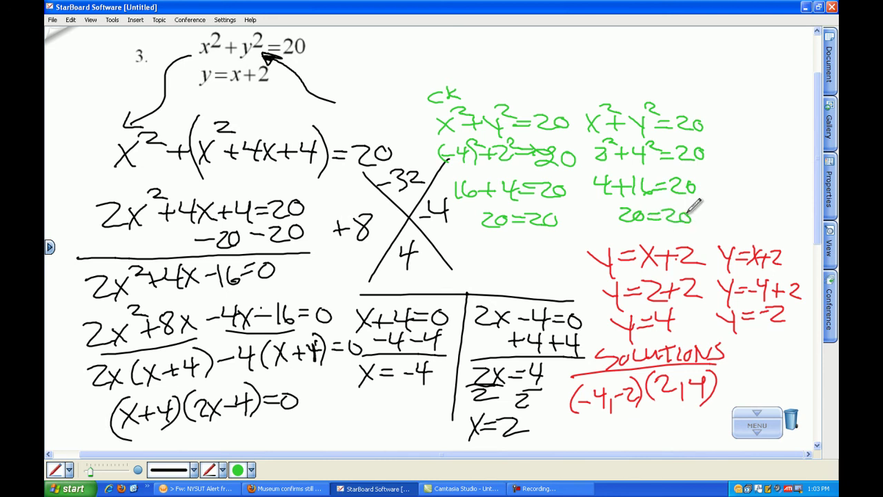
left_click_drag(819, 224, 818, 302)
Write y=x+2 in green to start checking the first pair.
left_click_drag(536, 270, 553, 282)
mouse_move(557, 265)
left_mouse_down()
mouse_move(552, 295)
mouse_move(576, 277)
left_mouse_up()
mouse_move(565, 272)
left_mouse_down()
mouse_move(578, 270)
mouse_move(583, 293)
left_mouse_up()
left_click_drag(586, 265, 596, 289)
left_click_drag(599, 279, 616, 279)
left_click_drag(607, 272, 608, 292)
mouse_move(625, 270)
left_mouse_down()
mouse_move(626, 283)
mouse_move(647, 286)
left_mouse_up()
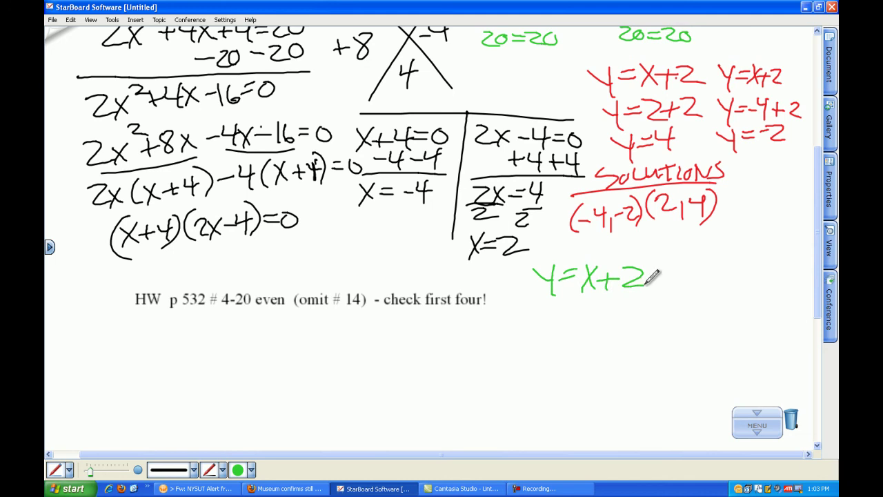
Substitute (-4,-2) as -2=-4+2, simplify to -2=-2, and tick it.
left_click_drag(515, 324, 532, 325)
left_click_drag(533, 316, 553, 331)
left_click_drag(555, 321, 573, 314)
mouse_move(575, 317)
left_mouse_down()
mouse_move(606, 316)
mouse_move(599, 329)
left_mouse_up()
mouse_move(611, 314)
left_mouse_down()
mouse_move(625, 315)
mouse_move(617, 324)
left_mouse_up()
left_click_drag(629, 306, 653, 324)
left_click_drag(505, 357, 553, 361)
left_click_drag(553, 354, 566, 348)
mouse_move(569, 351)
left_mouse_down()
mouse_move(605, 355)
mouse_move(626, 338)
left_mouse_up()
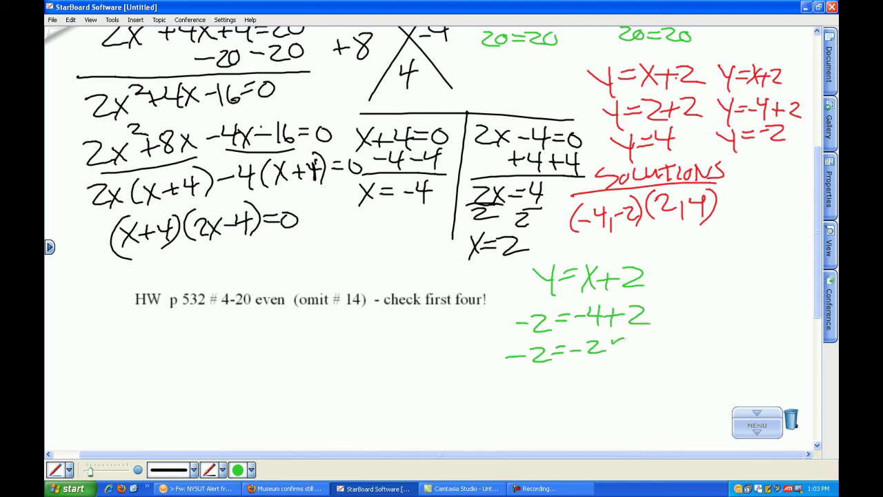
Write a second y=x+2 in green for the pair (2,4).
left_click_drag(675, 259, 697, 274)
mouse_move(703, 265)
left_mouse_down()
mouse_move(699, 287)
mouse_move(731, 268)
left_mouse_up()
mouse_move(714, 263)
left_mouse_down()
mouse_move(734, 263)
mouse_move(739, 282)
mouse_move(770, 272)
mouse_move(760, 282)
mouse_move(755, 264)
mouse_move(763, 274)
mouse_move(746, 278)
mouse_move(782, 271)
left_mouse_up()
mouse_move(772, 264)
left_mouse_down()
mouse_move(771, 282)
mouse_move(802, 279)
left_mouse_up()
Substitute (2,4) as 4=2+2, simplify to 4=4, and tick it.
mouse_move(687, 293)
left_mouse_down()
mouse_move(701, 306)
mouse_move(696, 316)
left_mouse_up()
left_click_drag(704, 308, 721, 300)
mouse_move(726, 295)
left_mouse_down()
mouse_move(748, 311)
mouse_move(763, 301)
left_mouse_up()
mouse_move(754, 294)
left_mouse_down()
mouse_move(754, 311)
mouse_move(784, 307)
left_mouse_up()
mouse_move(685, 325)
left_mouse_down()
mouse_move(703, 339)
mouse_move(696, 349)
left_mouse_up()
left_click_drag(704, 337, 722, 336)
mouse_move(704, 331)
left_mouse_down()
mouse_move(745, 336)
mouse_move(741, 345)
left_mouse_up()
left_click_drag(756, 324, 786, 316)
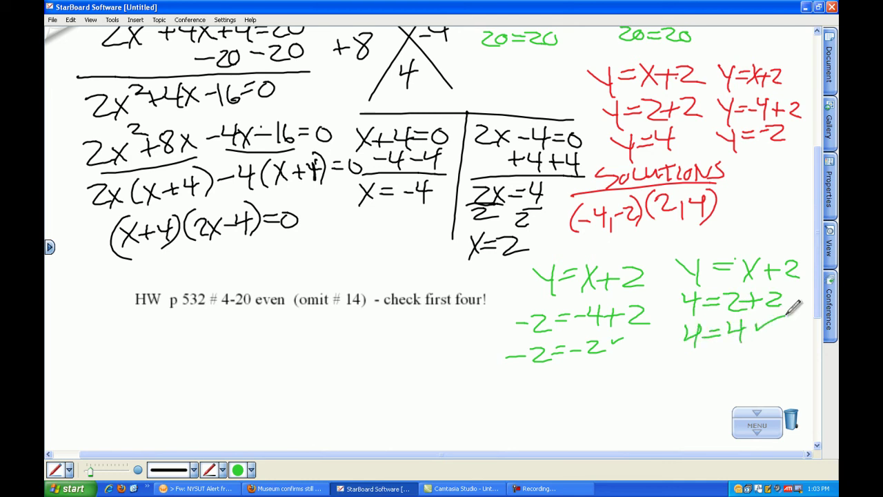
scroll(795, 307, "up", 5)
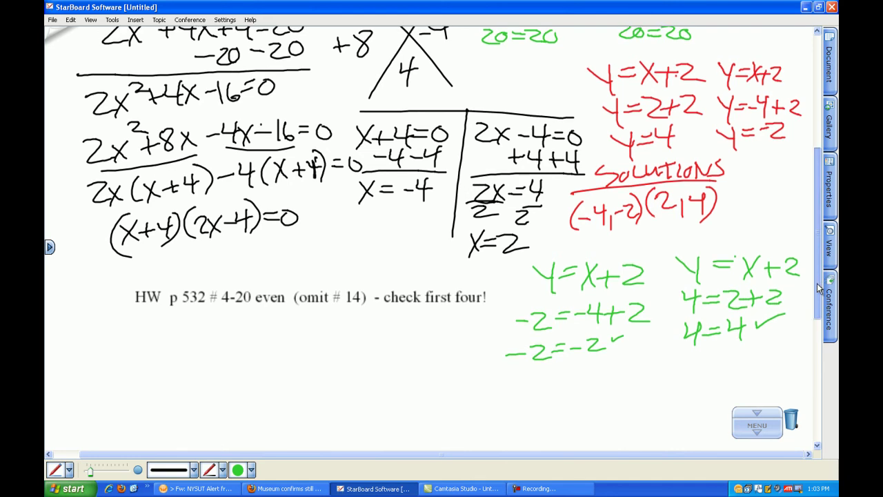
Draw a green loop around SOLUTIONS and the pairs (-4,-2), (2,4).
left_click_drag(830, 250, 835, 221)
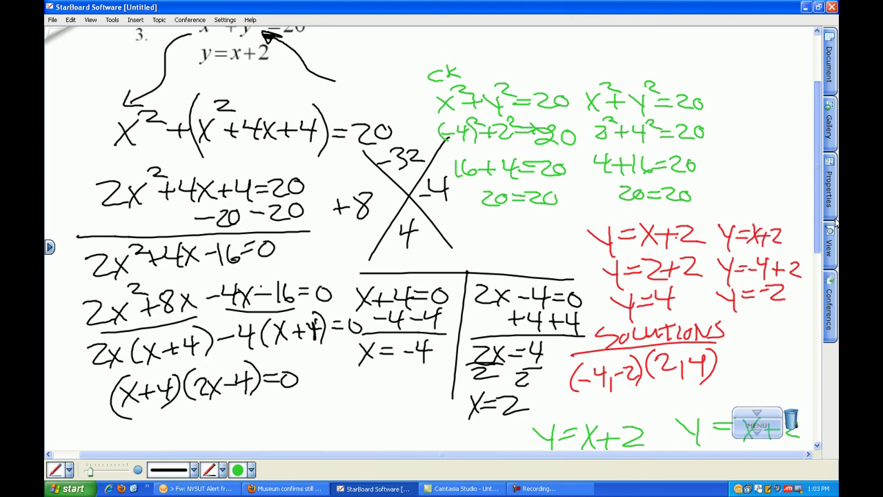
left_click_drag(836, 221, 832, 253)
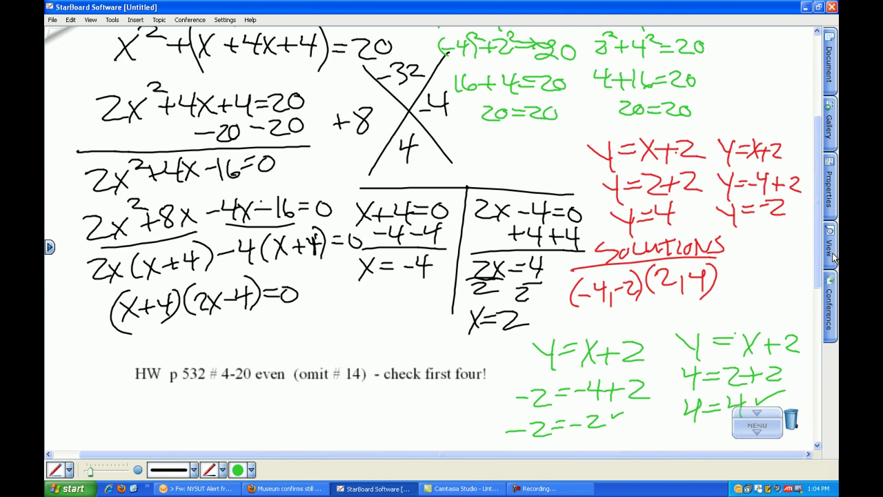
mouse_move(727, 231)
left_mouse_down()
mouse_move(544, 312)
mouse_move(744, 277)
mouse_move(743, 238)
left_mouse_up()
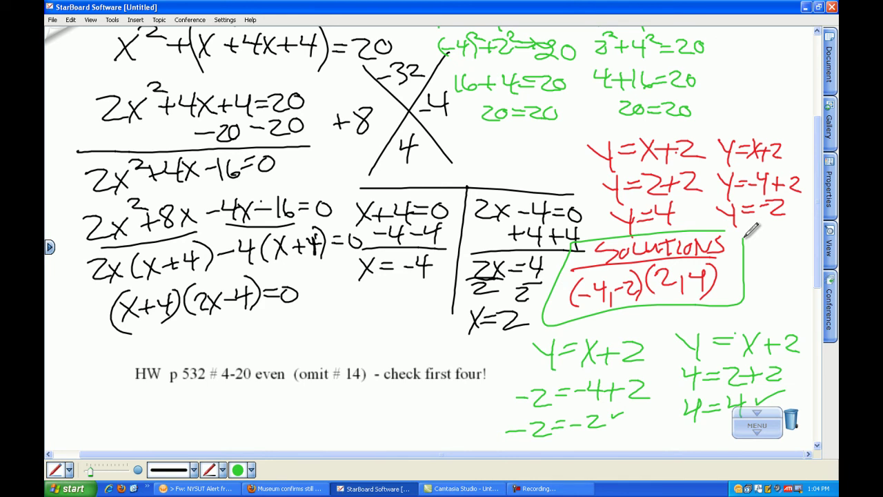
left_click(575, 490)
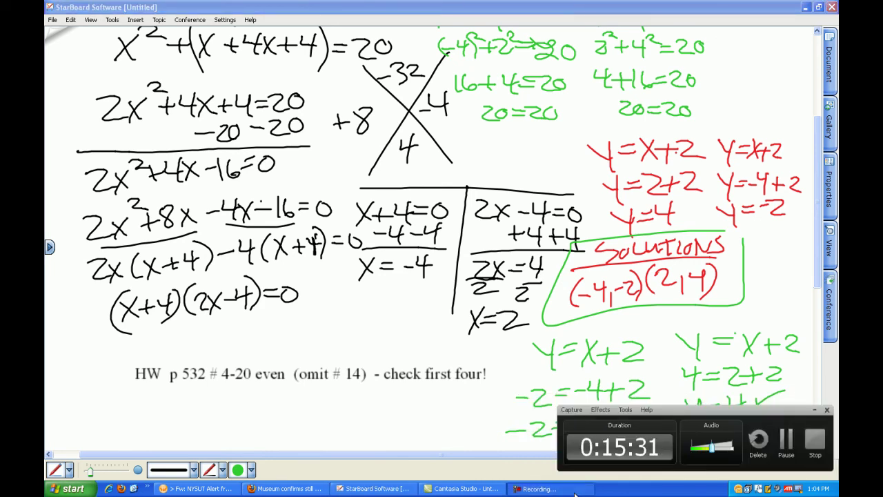